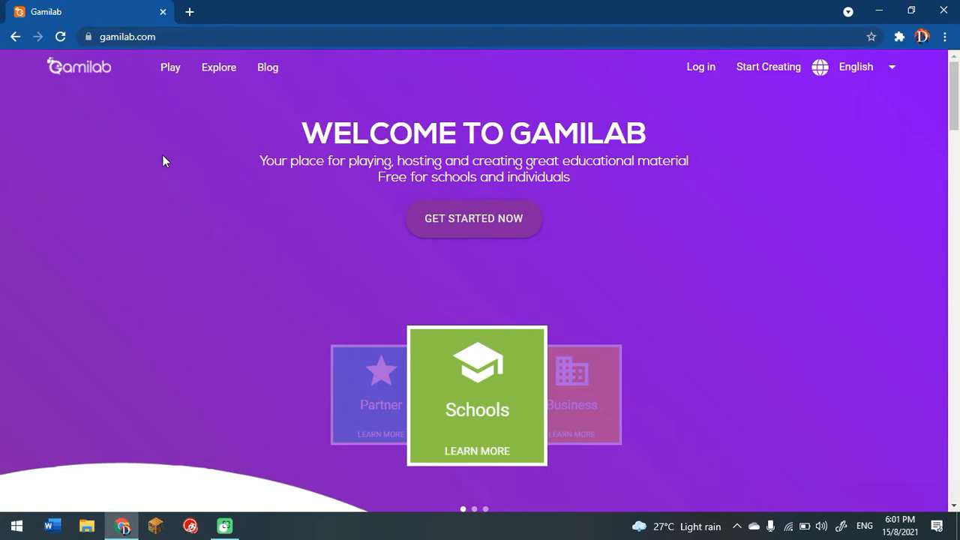
key("XF86AudioLowerVolume")
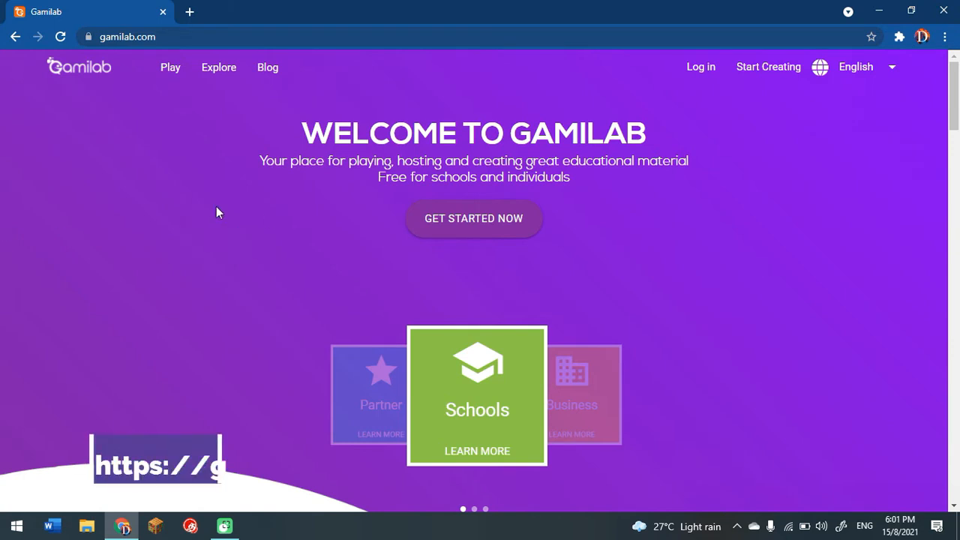
left_click(155, 39)
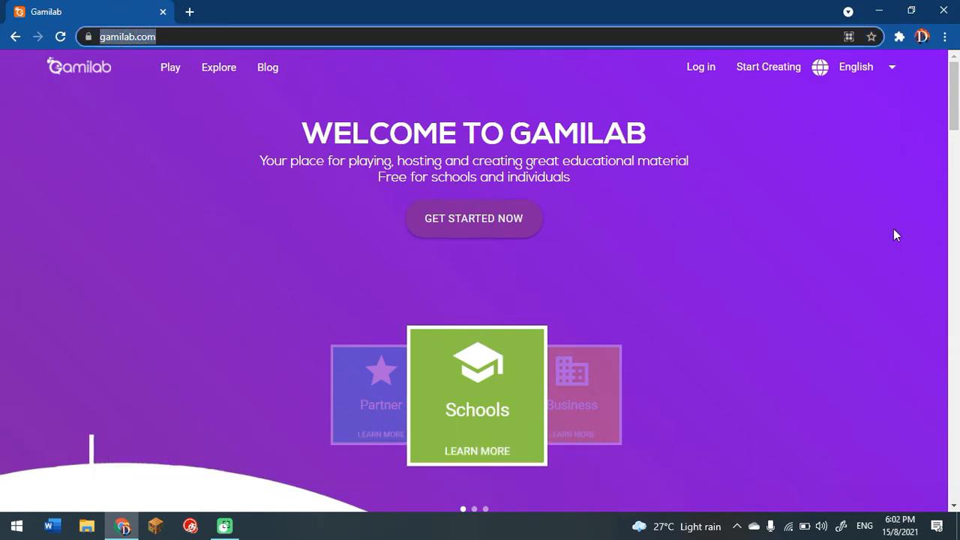
left_click(650, 148)
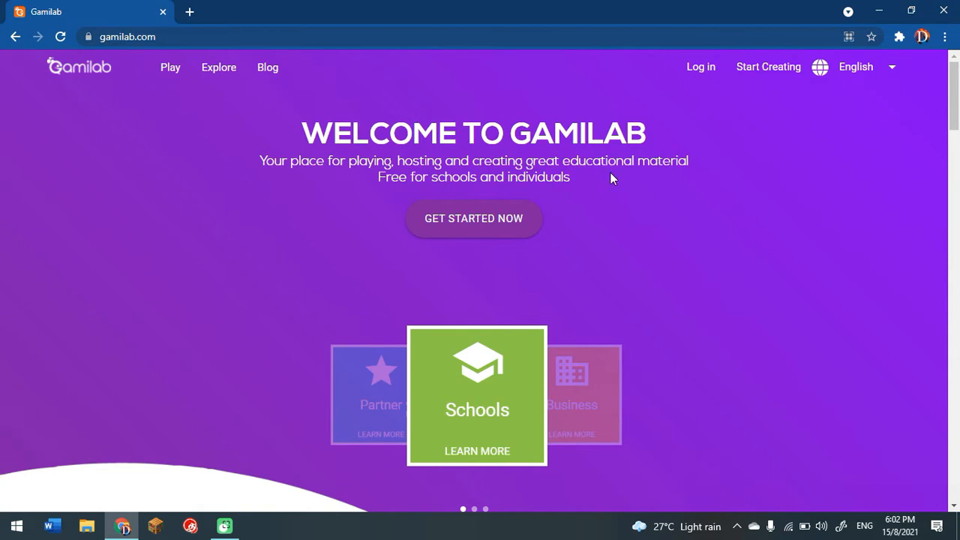
Step: Log in to the existing Gamilab account with the saved e-mail and password
left_click(497, 230)
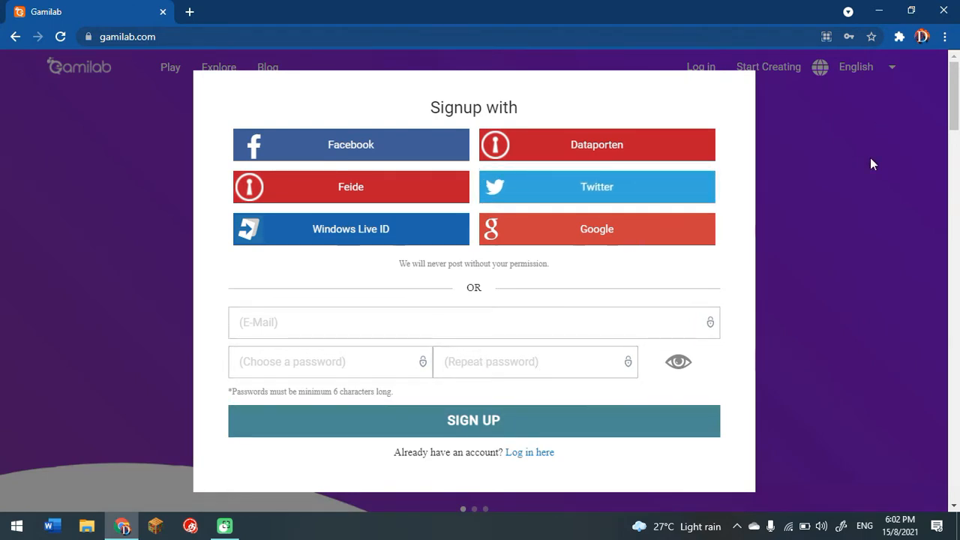
left_click(518, 454)
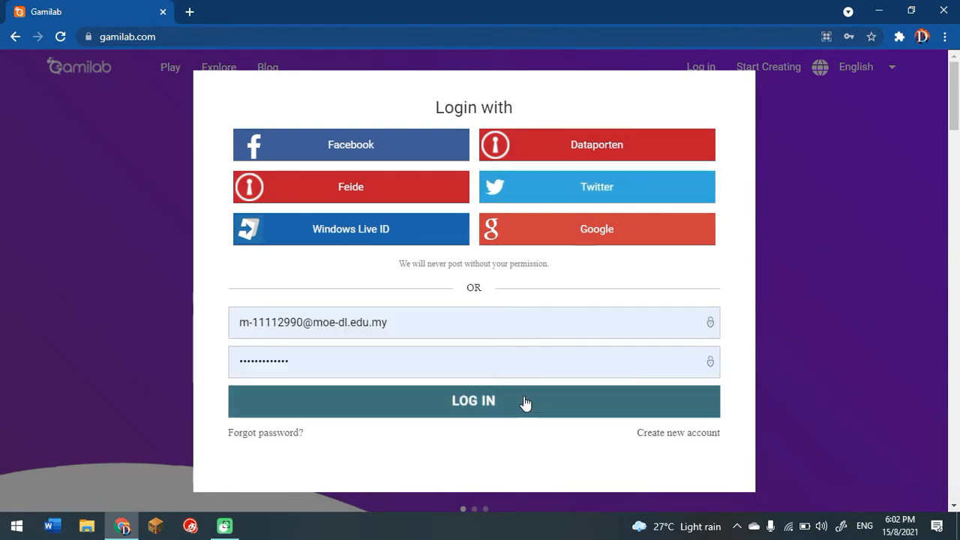
left_click(329, 413)
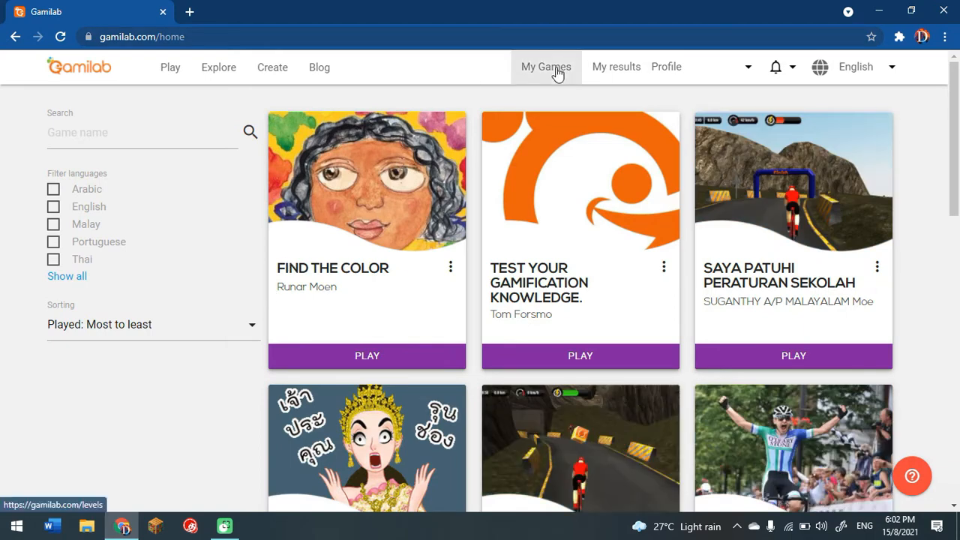
Step: Open the list of own games and start creating a new game
left_click(556, 73)
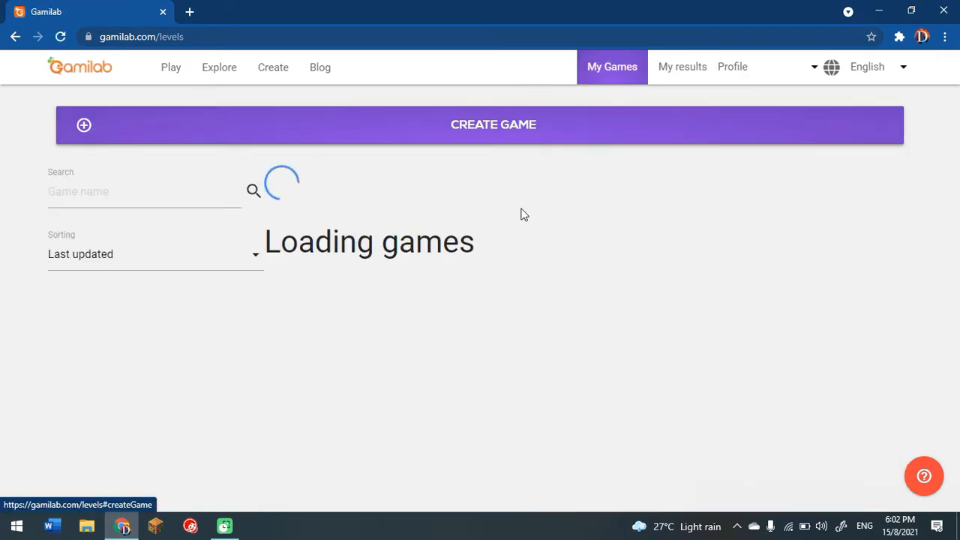
scroll(601, 143, "down", 3)
scroll(459, 219, "up", 3)
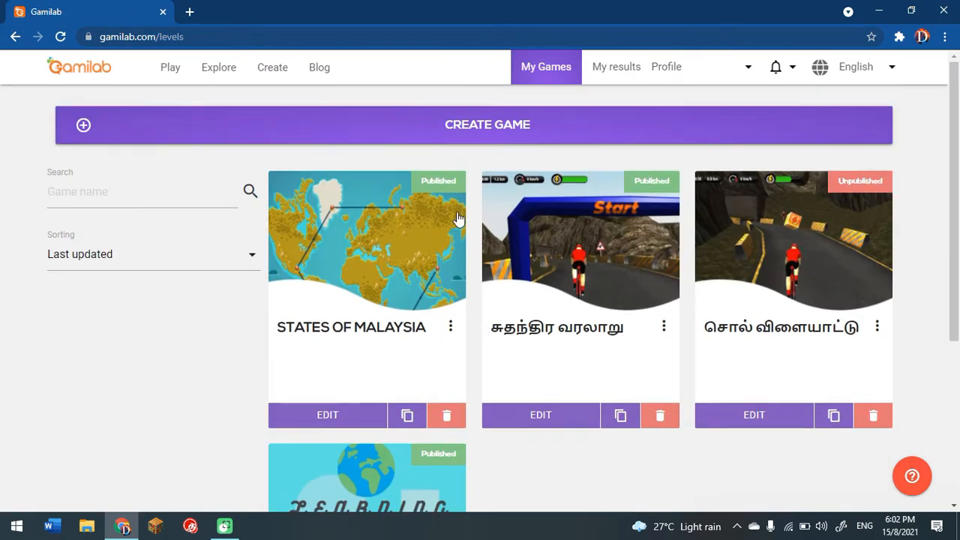
left_click(317, 132)
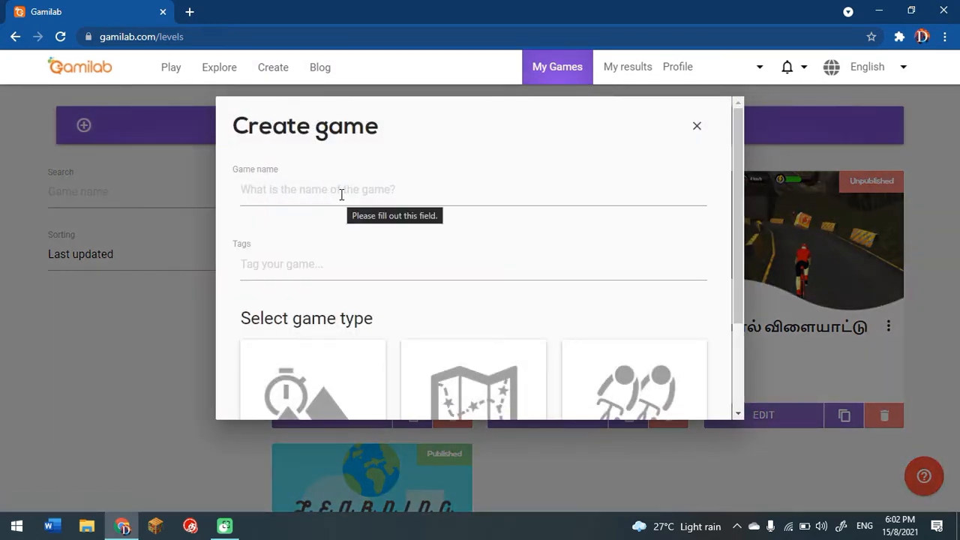
left_click(313, 187)
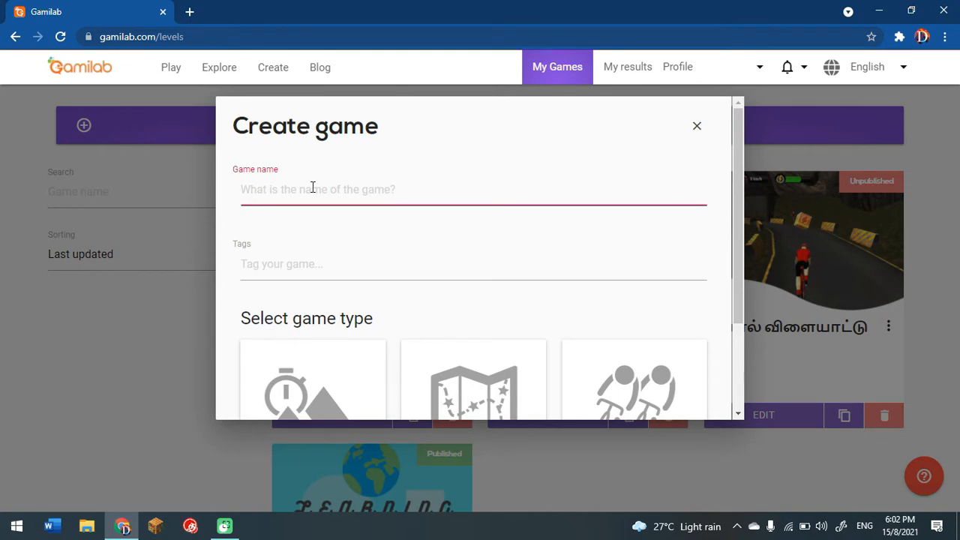
type("States of M")
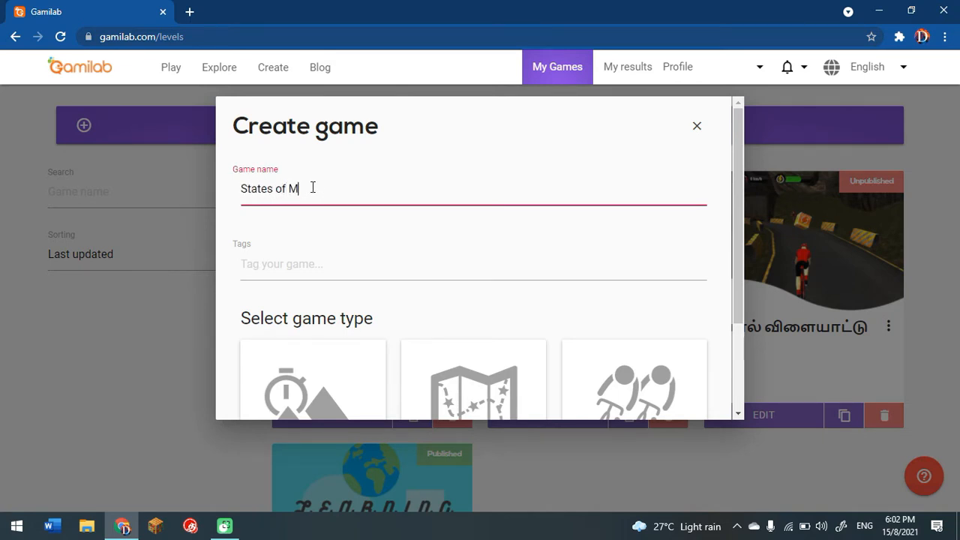
type("alaysia")
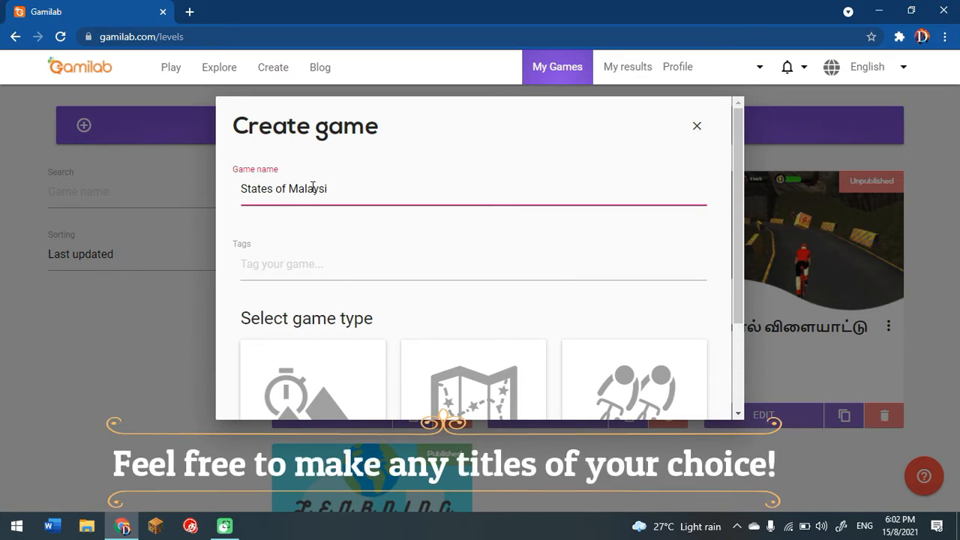
key("BackSpace")
key("BackSpace")
key("BackSpace")
key("BackSpace")
key("BackSpace")
key("BackSpace")
key("BackSpace")
key("BackSpace")
key("BackSpace")
key("BackSpace")
key("BackSpace")
key("BackSpace")
key("BackSpace")
key("BackSpace")
key("BackSpace")
key("BackSpace")
key("BackSpace")
Step: Name the game "Capital cities of countries" and add the tag "countries"
type("Capital citi")
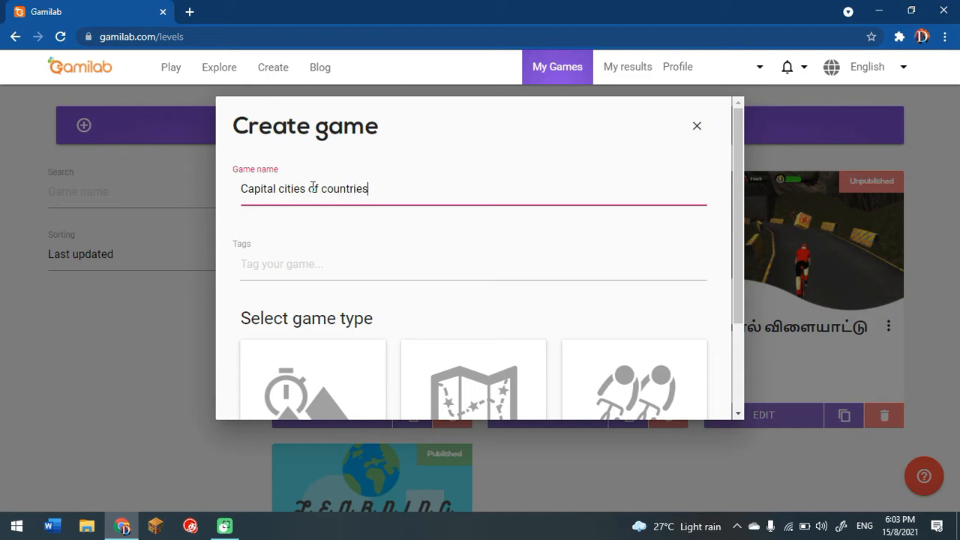
left_click(334, 250)
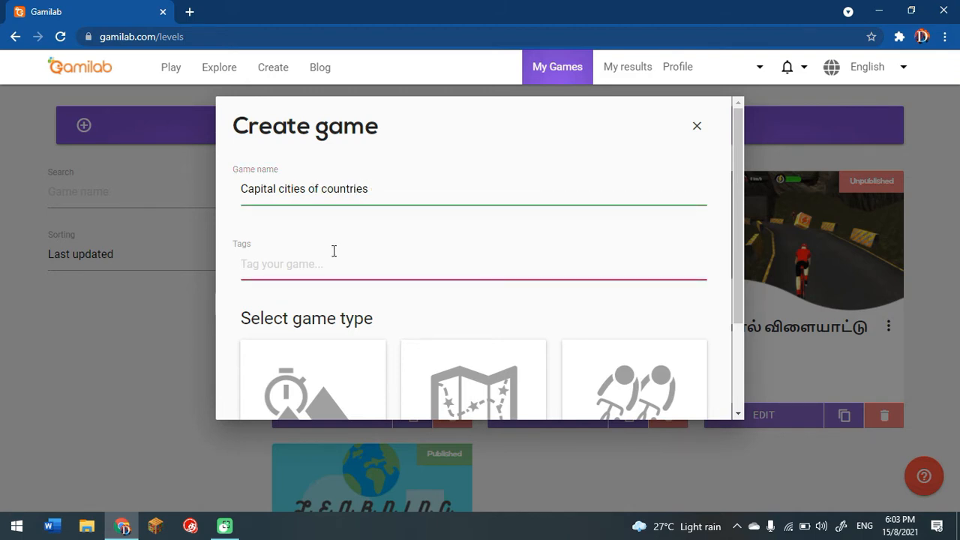
type("Countries")
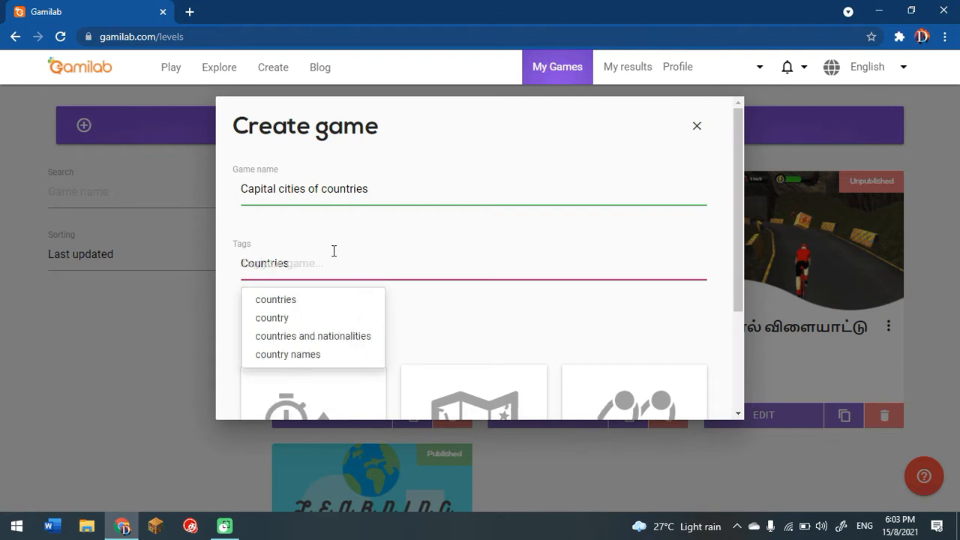
key("Return")
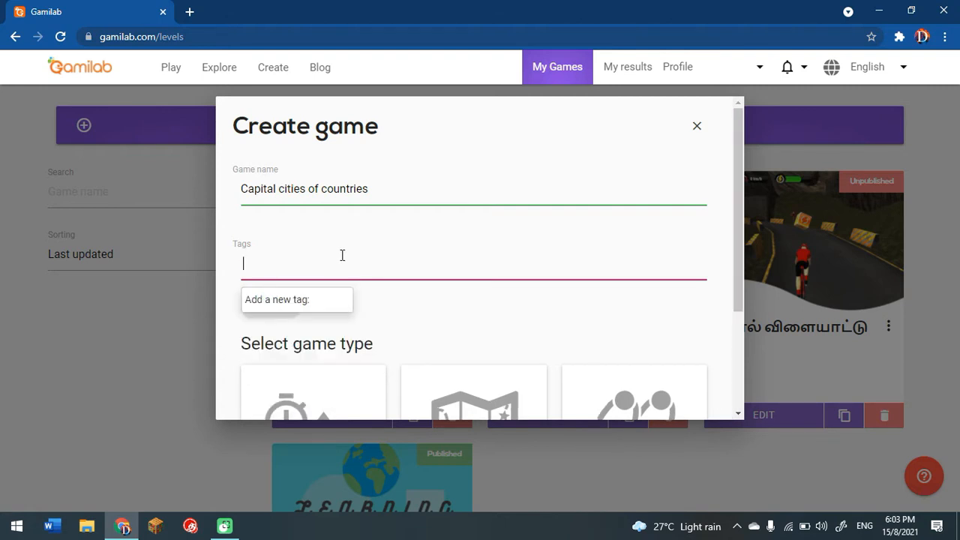
type("cour")
key("BackSpace")
key("BackSpace")
key("BackSpace")
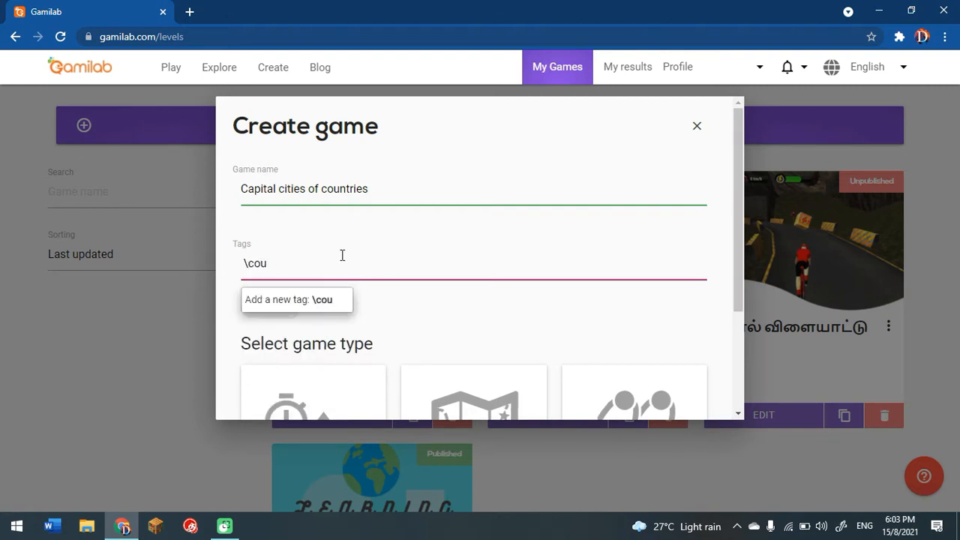
type("ountries")
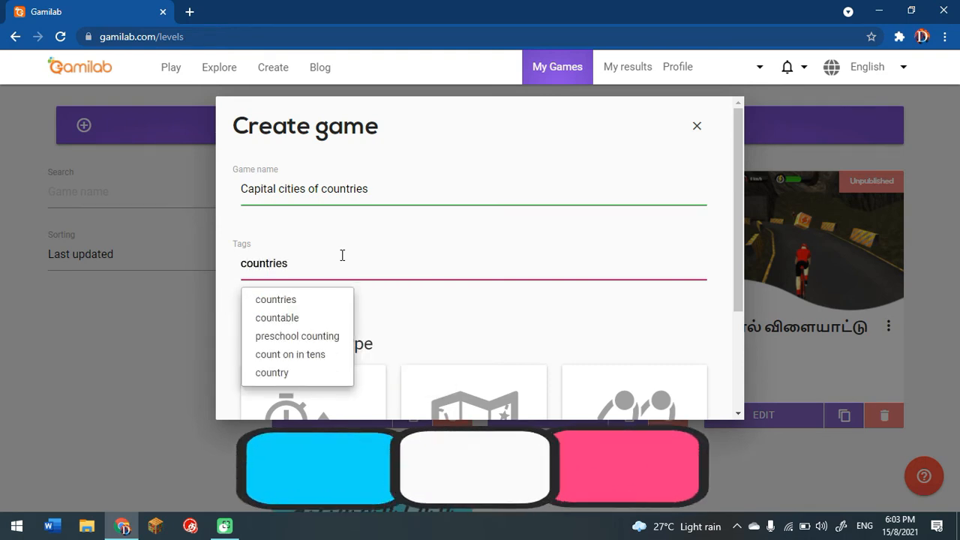
key("Return")
left_click(259, 301)
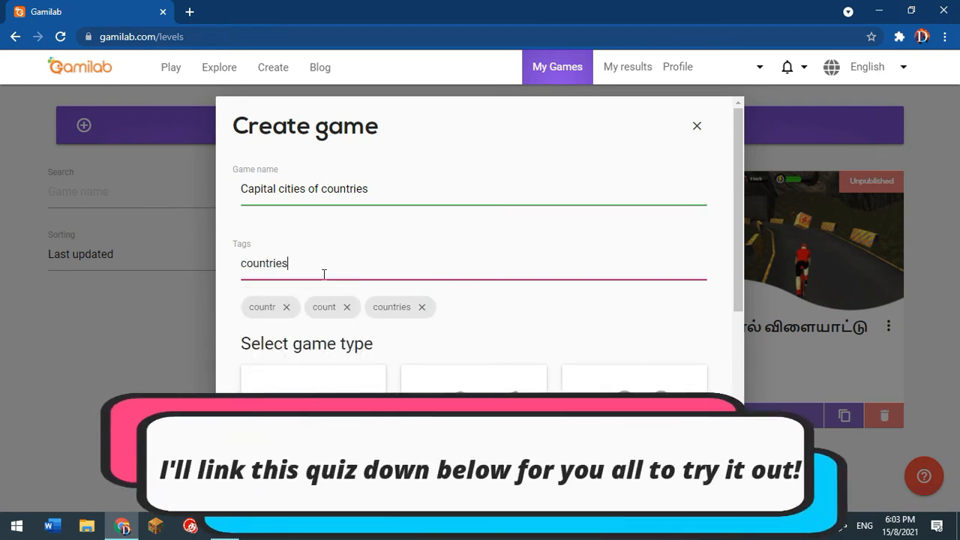
type("capita")
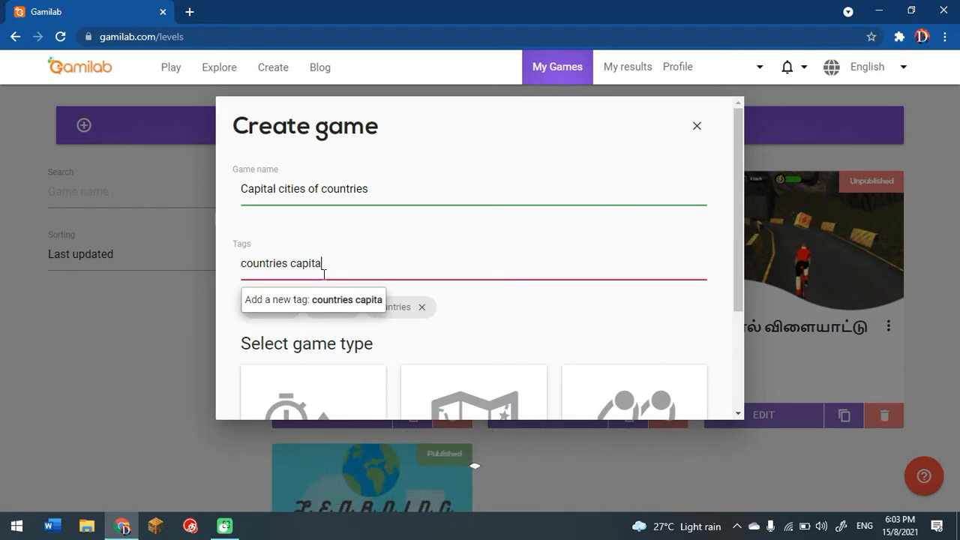
key("BackSpace")
key("BackSpace")
key("BackSpace")
key("BackSpace")
key("BackSpace")
key("BackSpace")
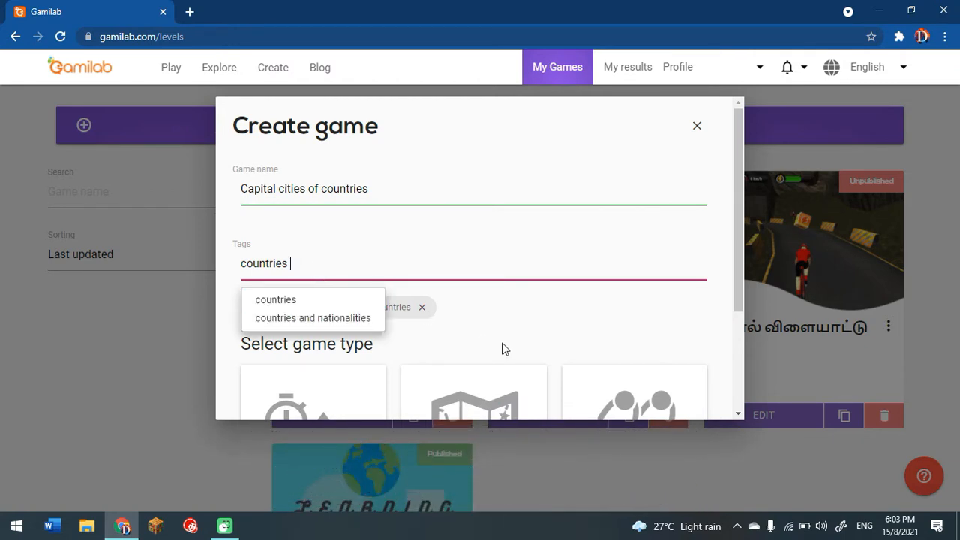
Step: Remove the stray "countr" and "count" tags from the new game
left_click(499, 343)
left_click(286, 311)
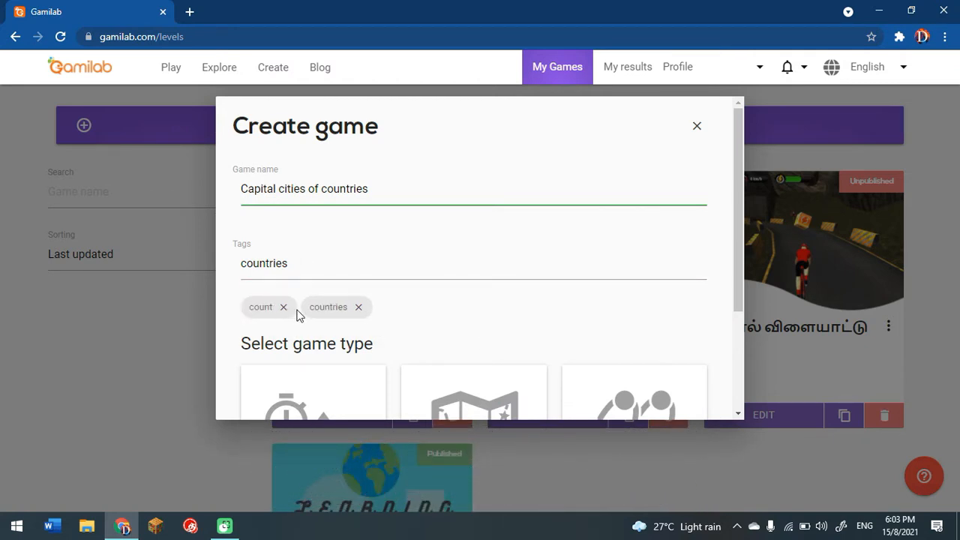
left_click(285, 312)
Step: Create the game as a Bike Race and enter "Choose the correct answer." as its main quest
scroll(270, 308, "down", 2)
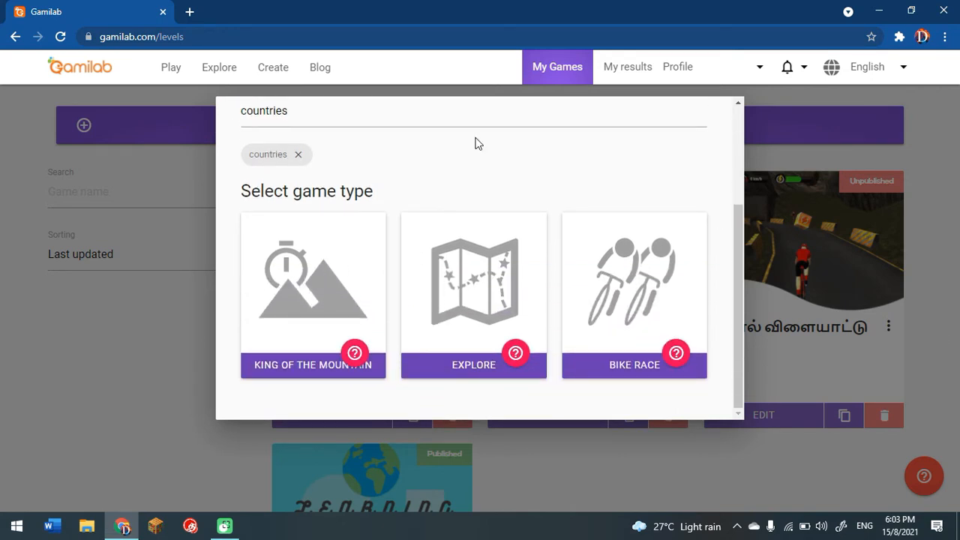
left_click(644, 371)
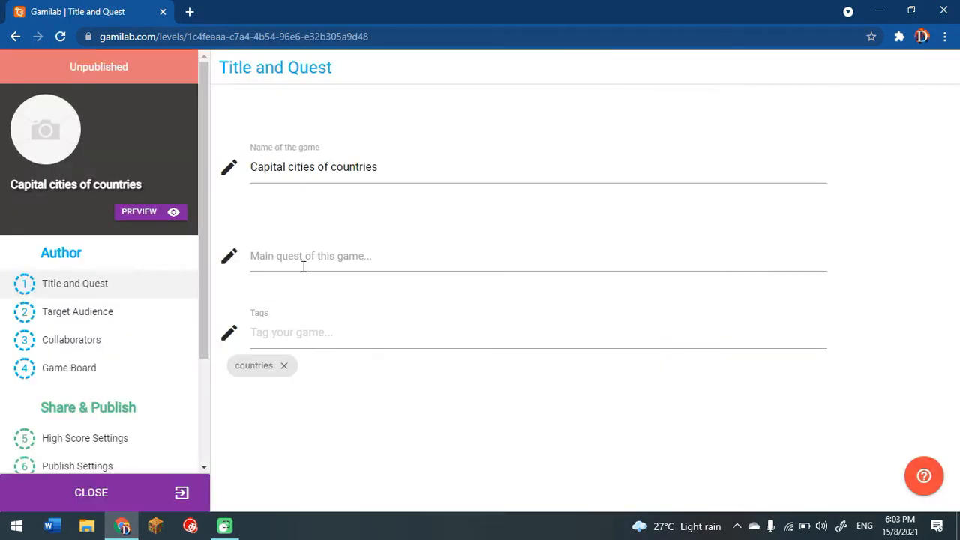
left_click(396, 251)
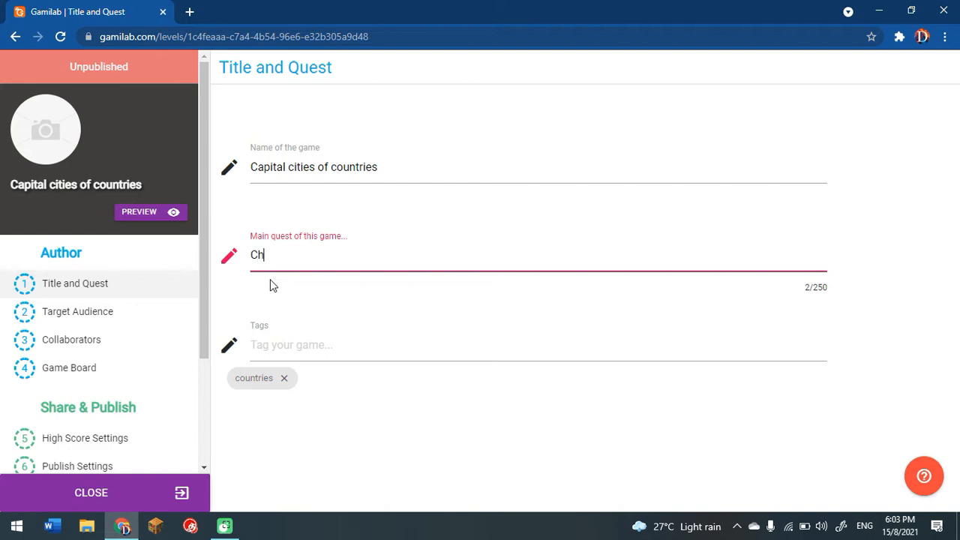
type("Choose the correct ans")
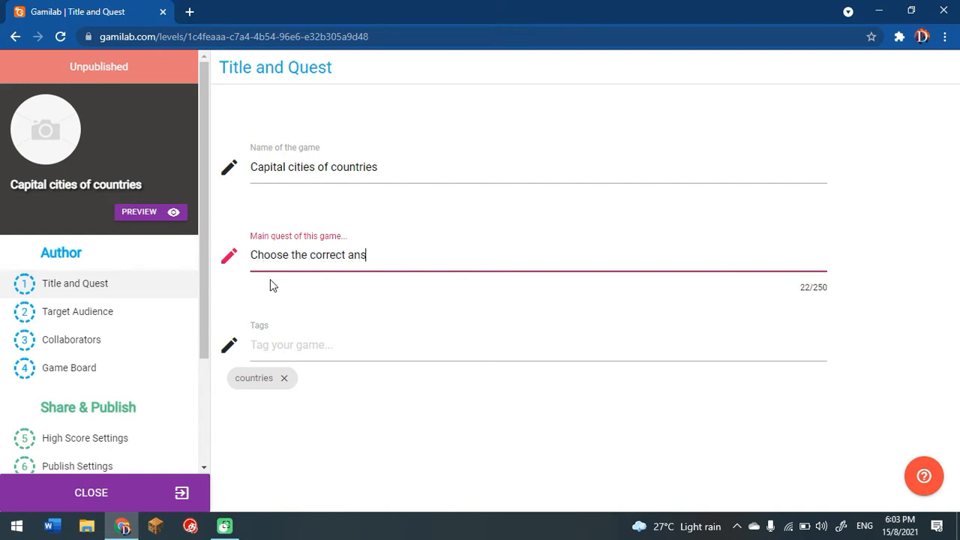
type("wer.")
Step: Set the target audience's grade level to Upper Primary and its country to Malaysia
left_click(72, 308)
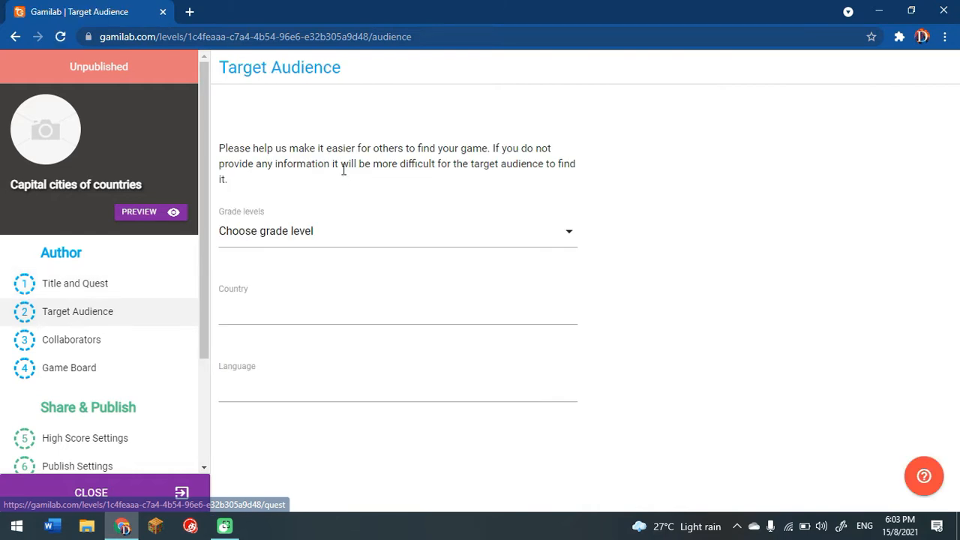
left_click(356, 239)
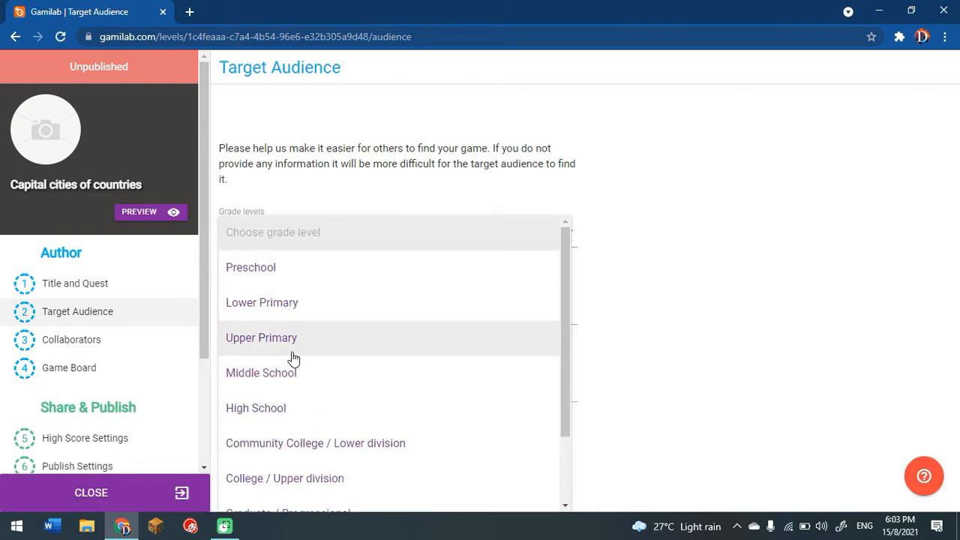
left_click(292, 345)
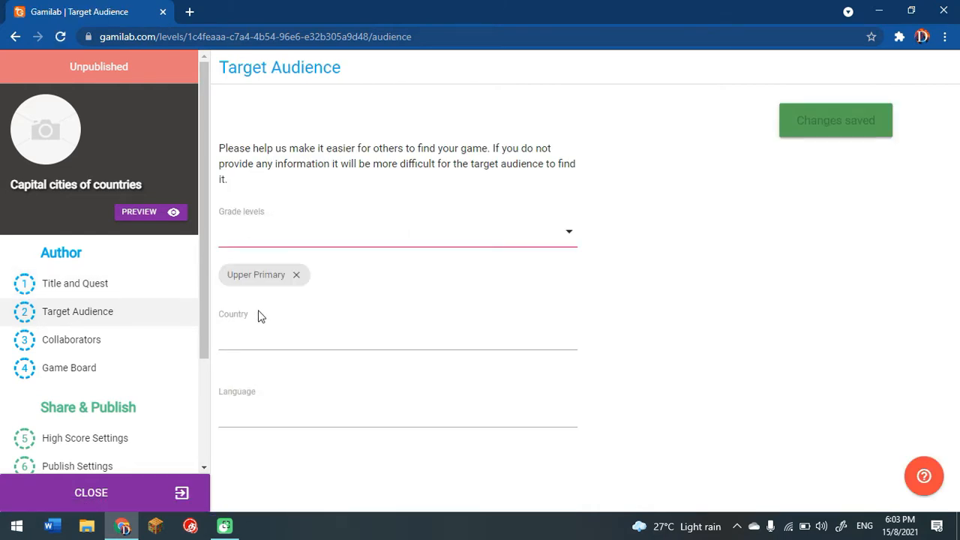
left_click(283, 341)
left_click(275, 368)
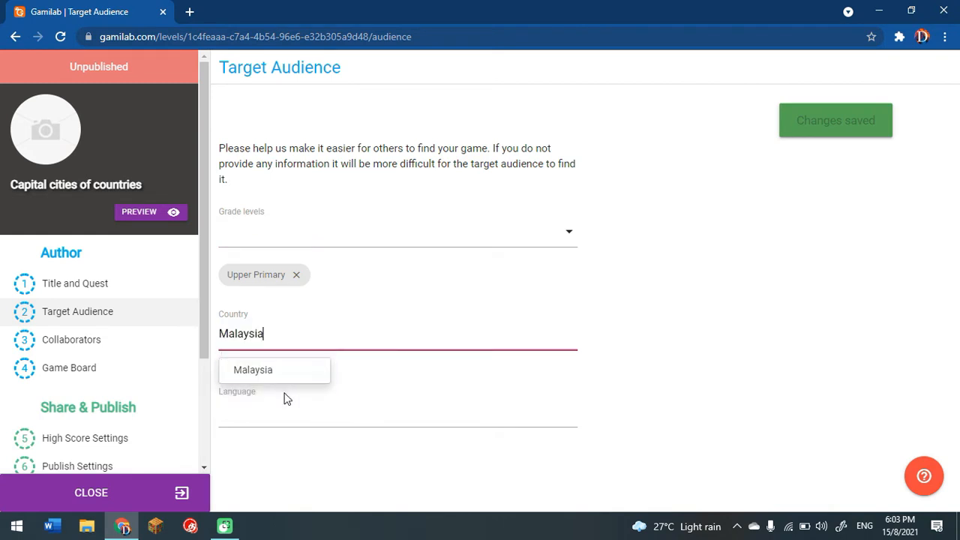
Step: Set the target audience's language to English
left_click(288, 402)
type("En")
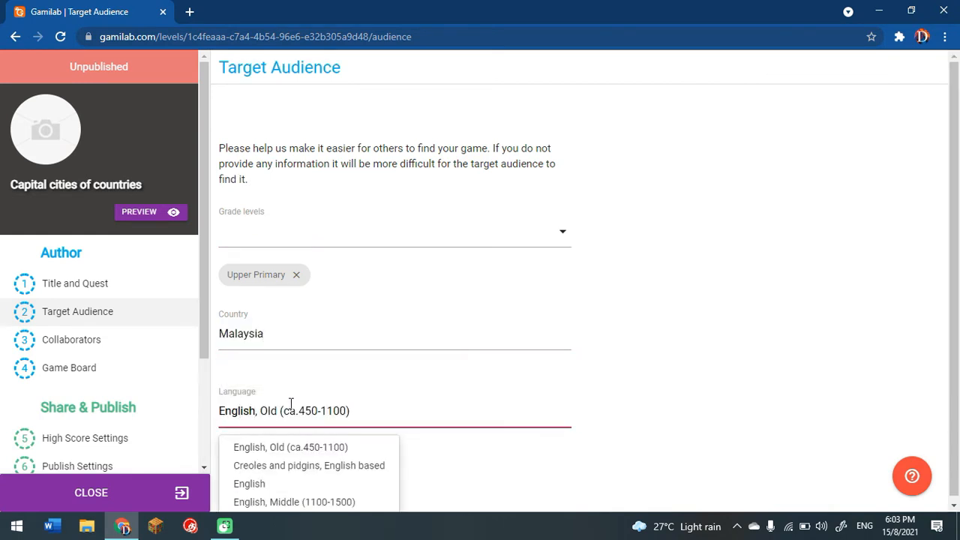
type("glish")
left_click(280, 486)
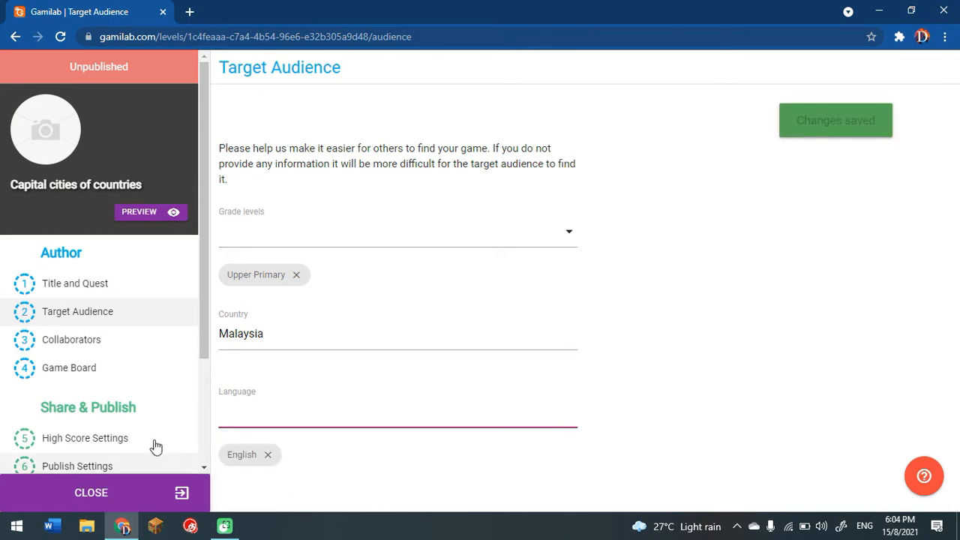
Step: Open the game's collaborator settings at the e-mail entry for adding a collaborator
left_click(121, 353)
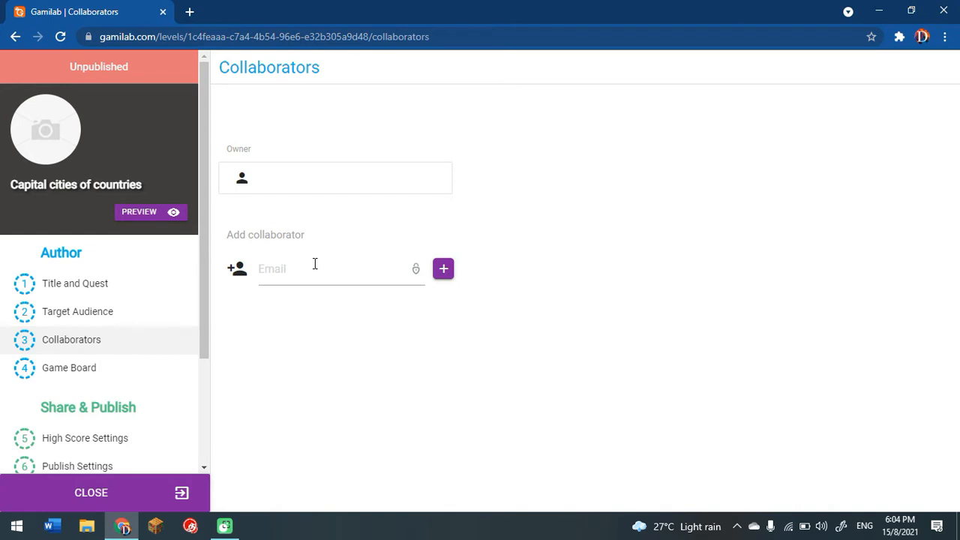
left_click(315, 264)
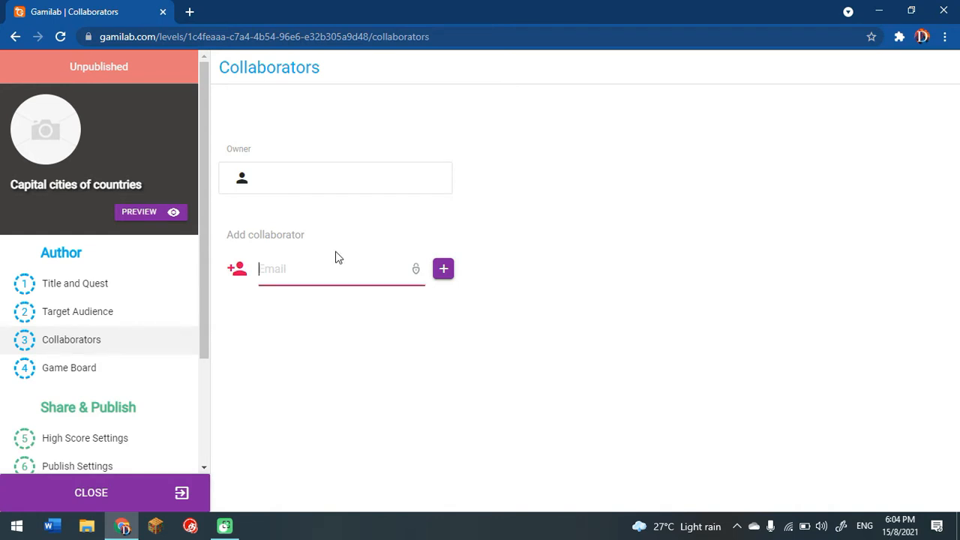
type("dv")
key("BackSpace")
key("BackSpace")
key("BackSpace")
key("BackSpace")
key("BackSpace")
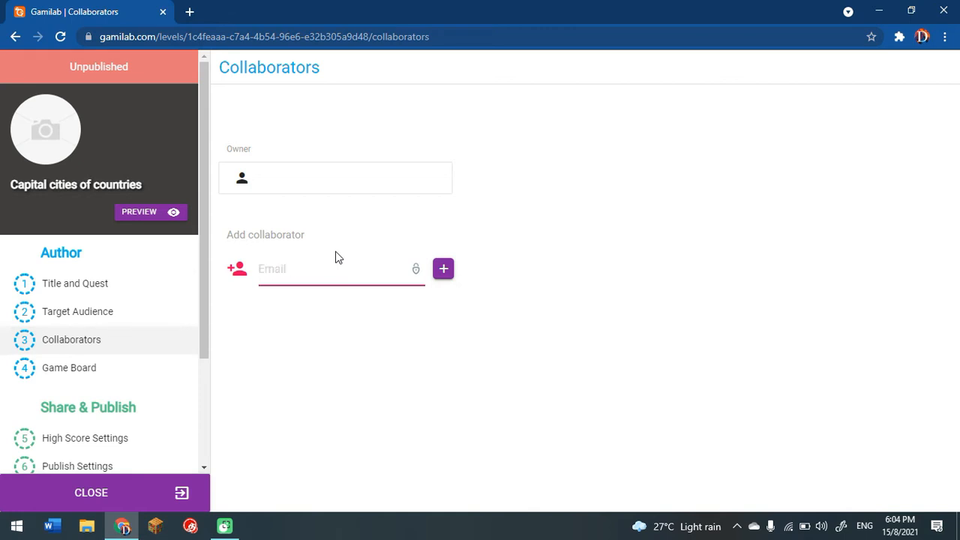
Step: Open the game board's question list and enter "What is the capital city of India?" as question 1
left_click(62, 366)
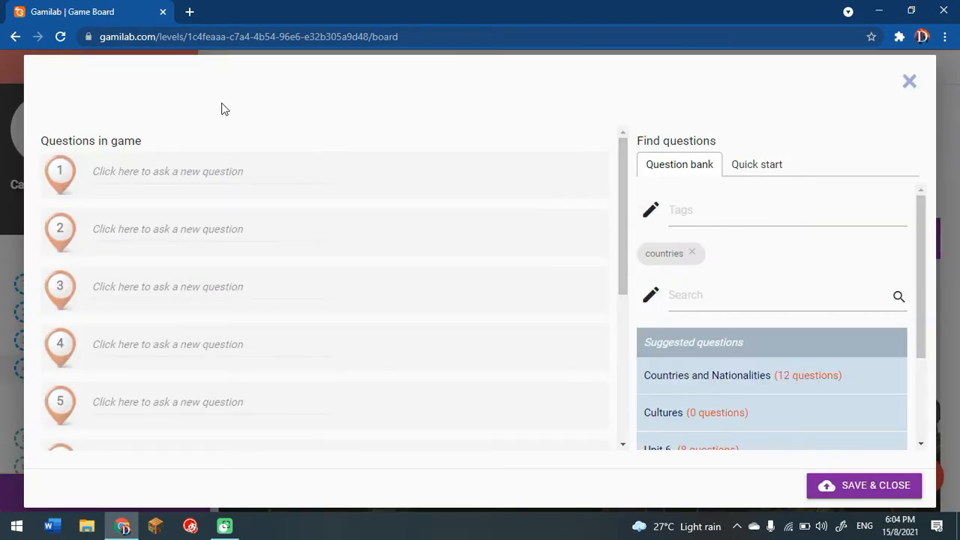
left_click(193, 180)
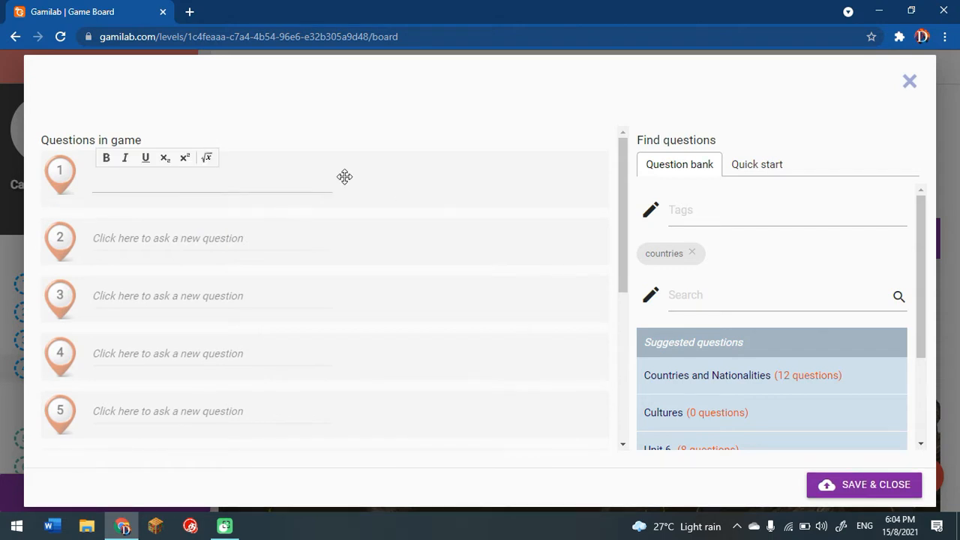
scroll(736, 375, "down", 2)
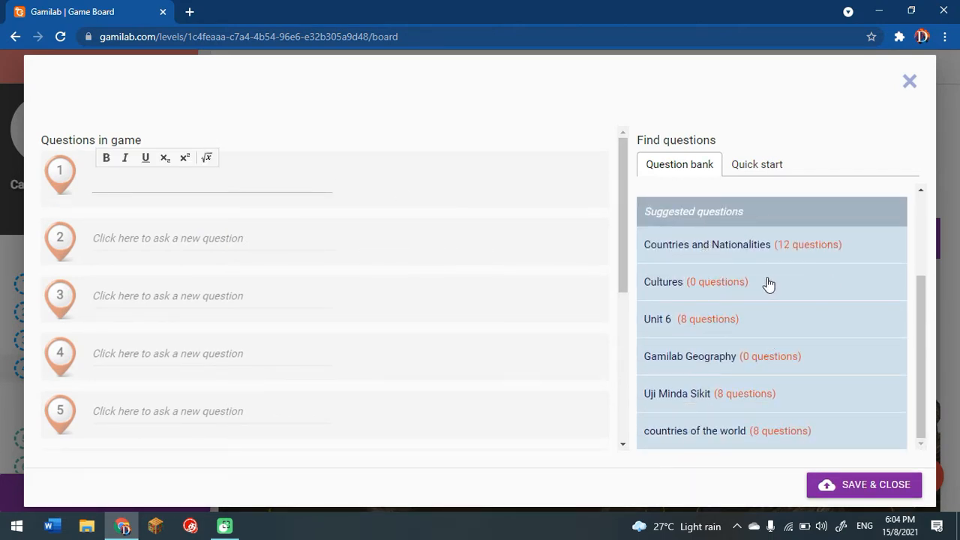
left_click(262, 176)
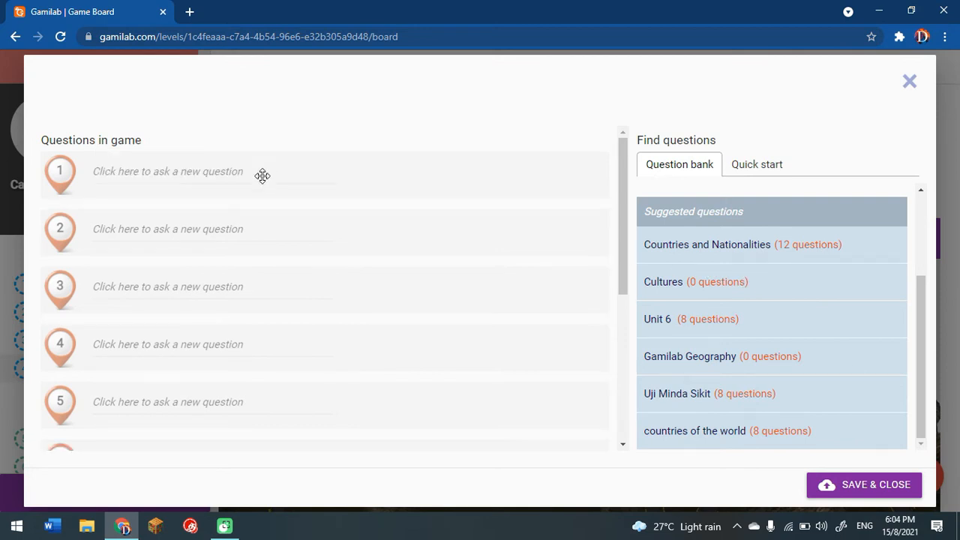
left_click(223, 176)
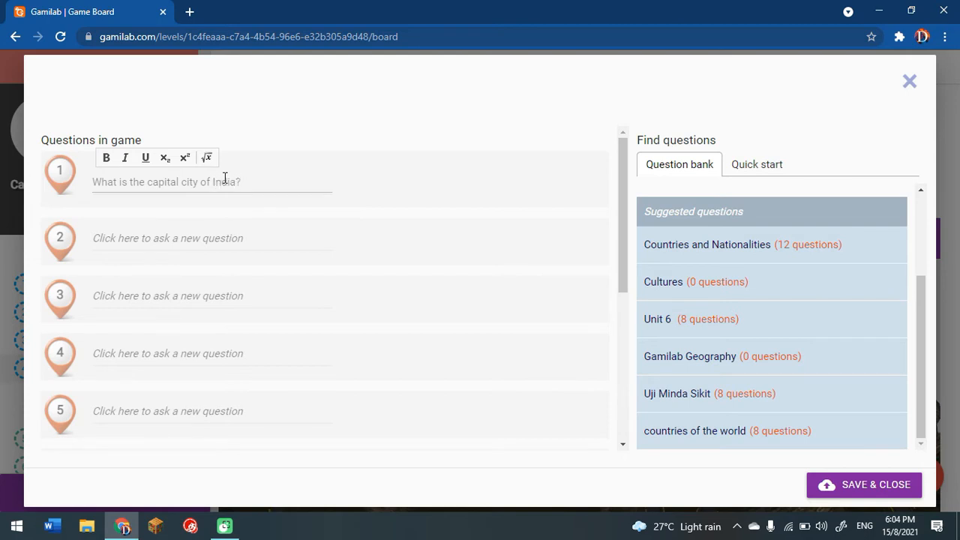
left_click(437, 196)
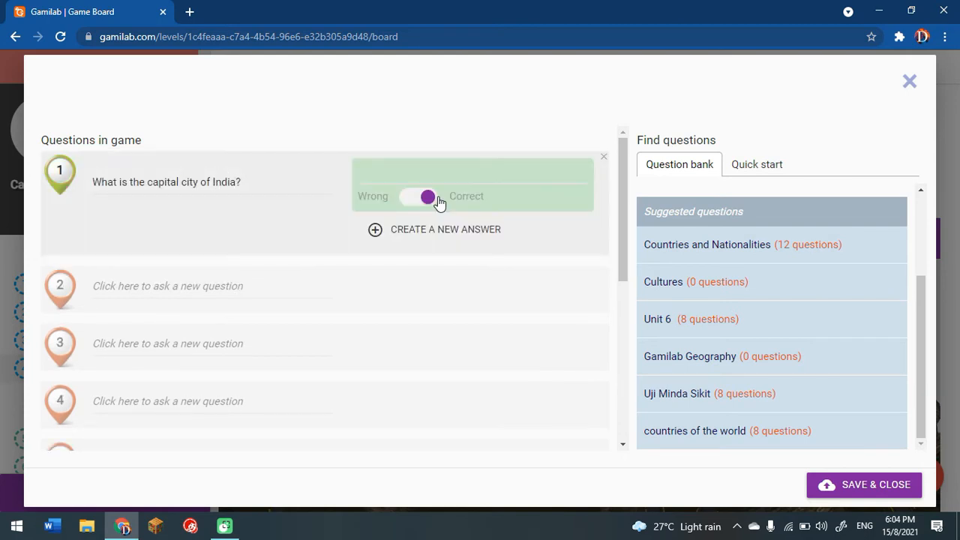
Step: Give question 1 the correct answer "New Delhi" and add "Chennai" as a wrong answer
left_click(376, 231)
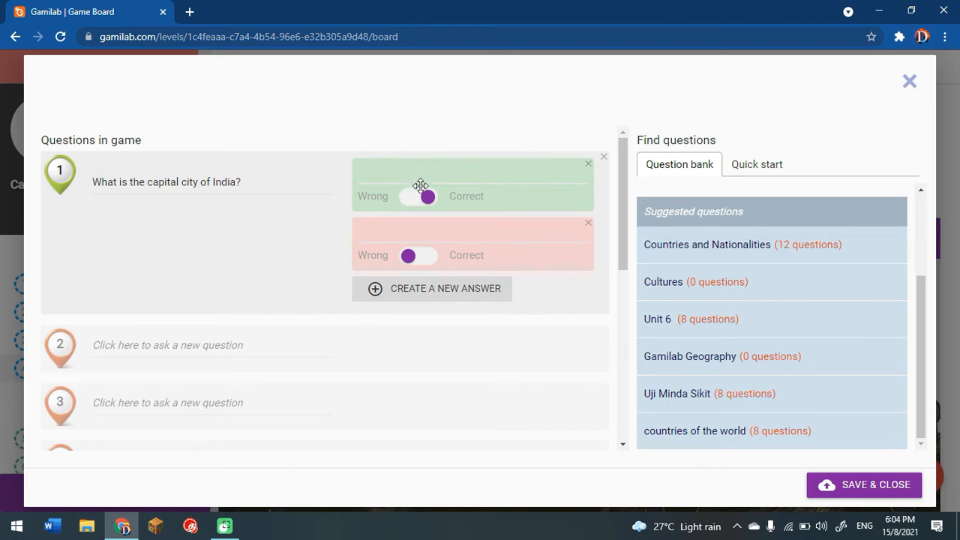
left_click(463, 174)
type("Ne")
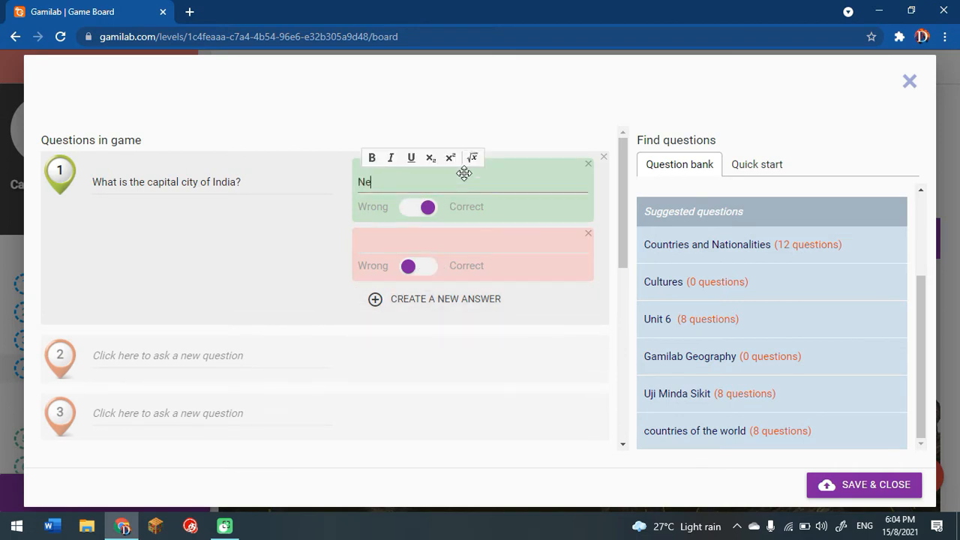
type("w Del")
type("Chennai")
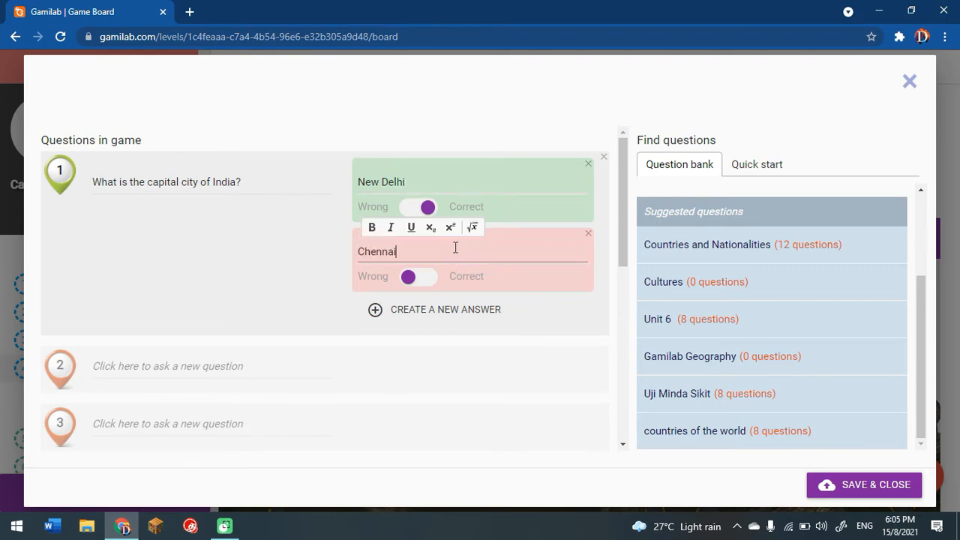
Step: Enter "What is the capital city of Malaysia?" as question 2
scroll(251, 263, "down", 2)
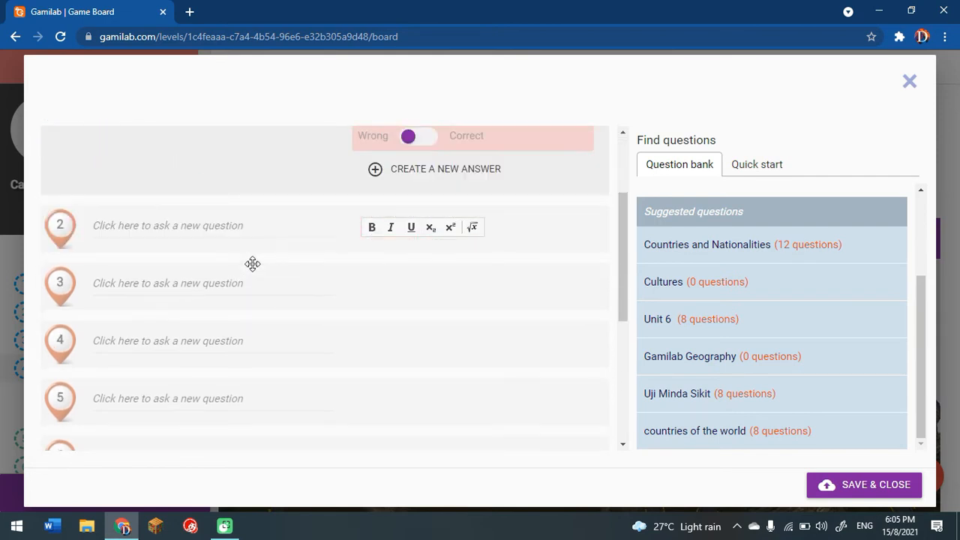
left_click(209, 225)
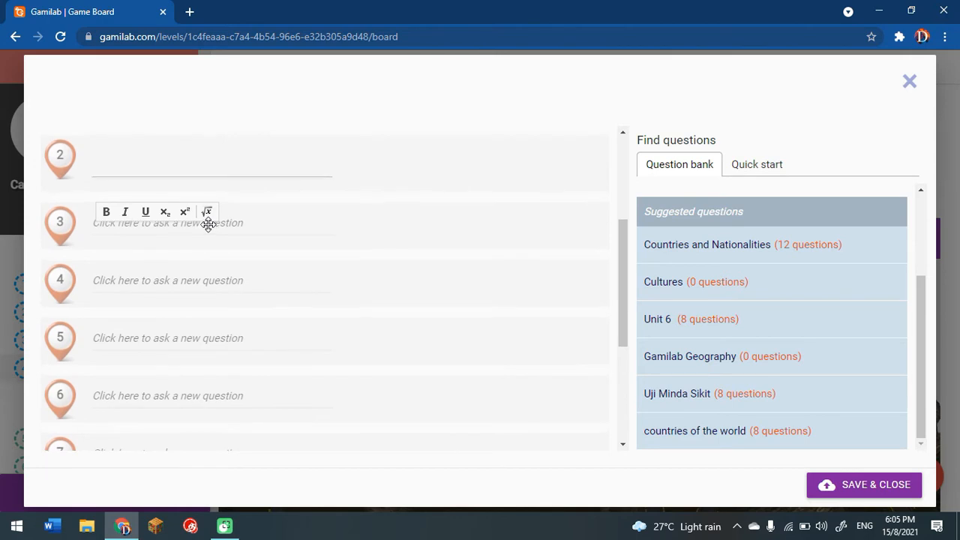
type("What is")
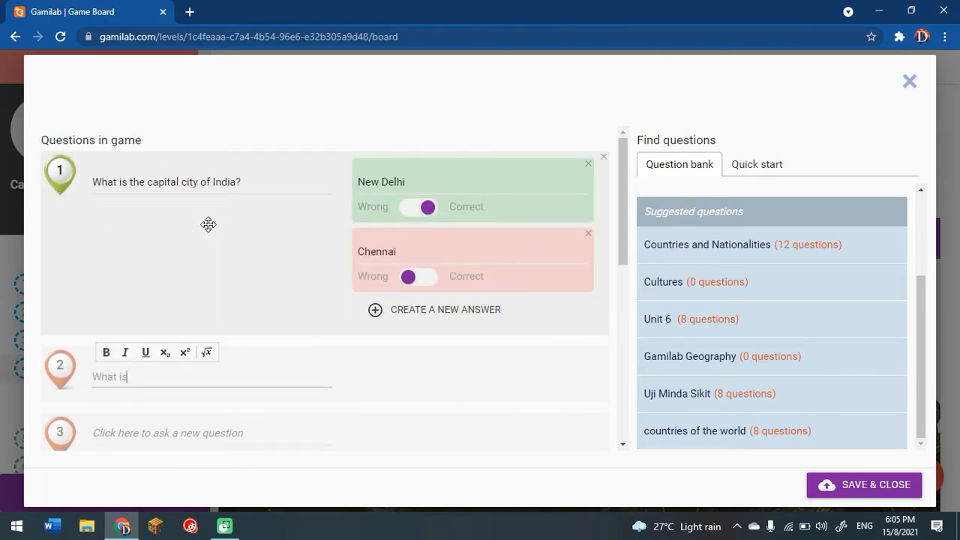
type(" the capital city of Malaysia?")
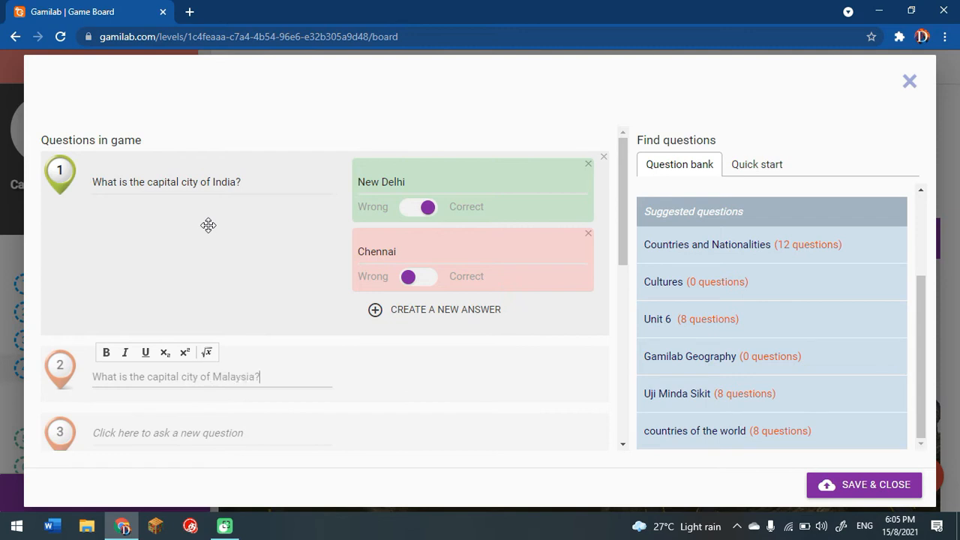
left_click(425, 368)
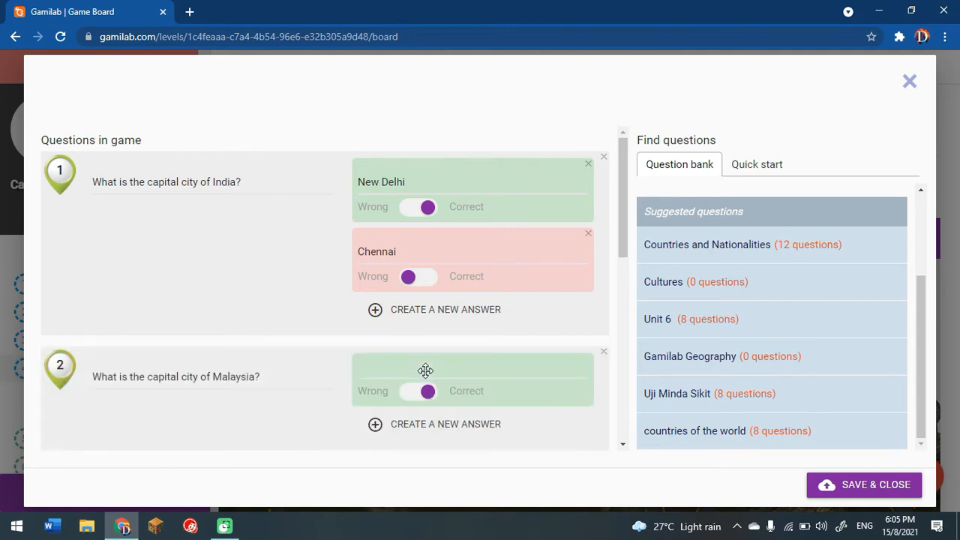
Step: Give question 2 the correct answer "Kuala Lumpur" and add "Shah Alam" as a wrong answer
left_click(425, 371)
type("Kuala Lumpur")
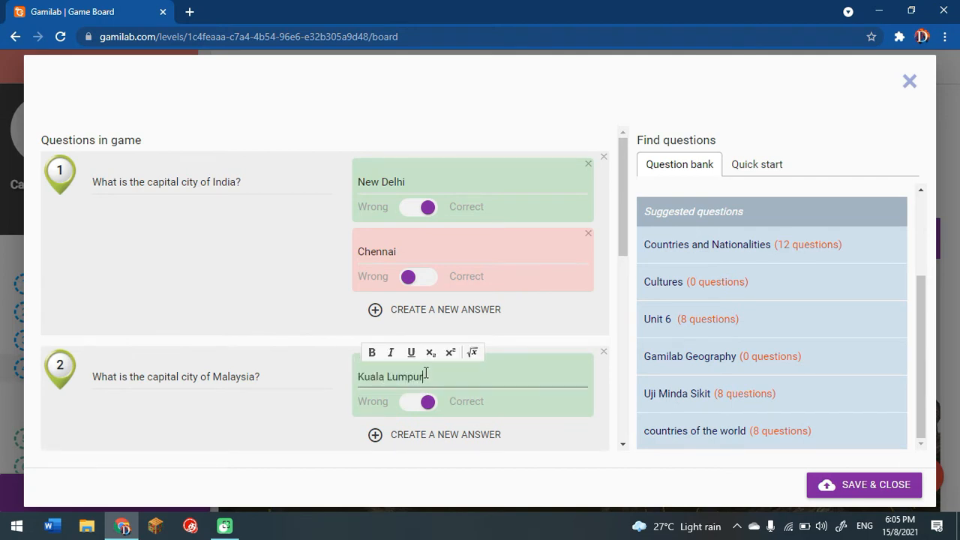
left_click(456, 435)
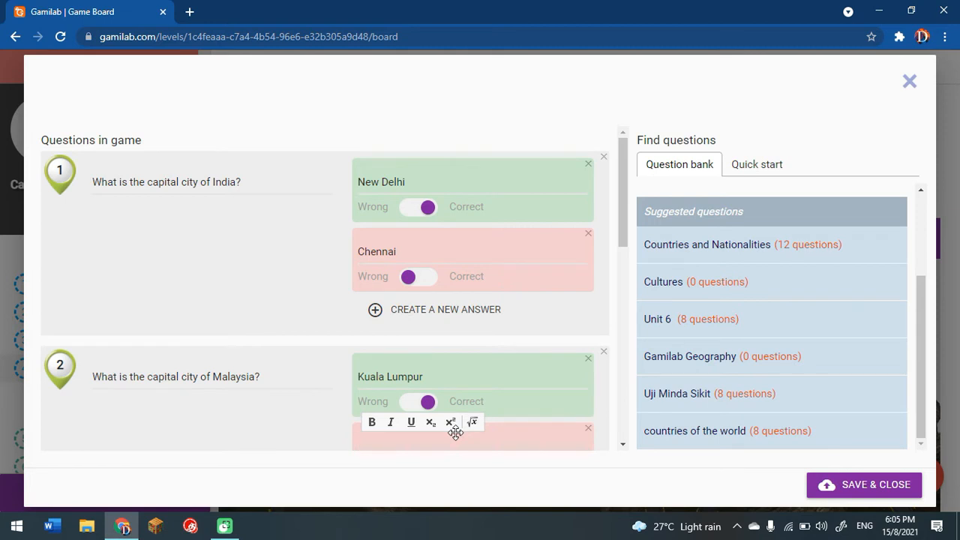
type("Shah Alam")
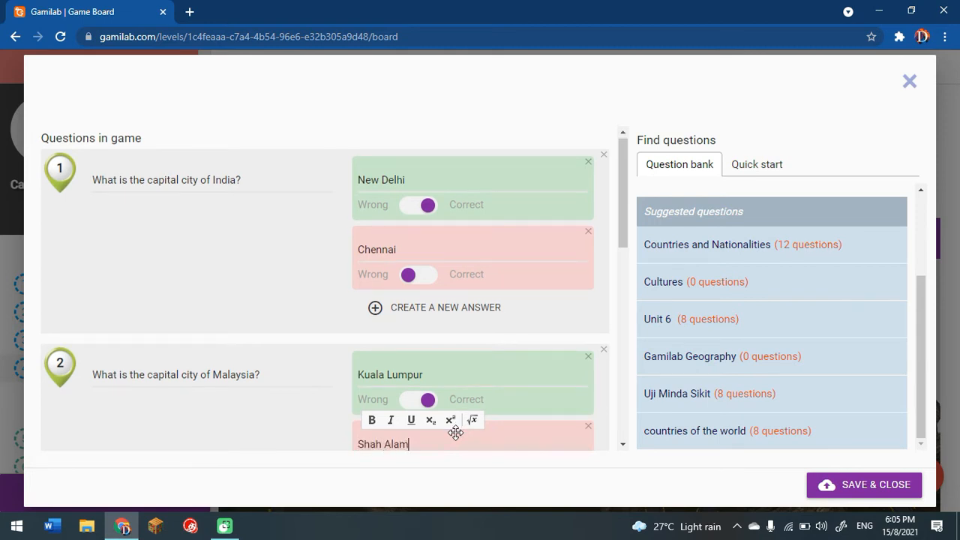
Step: Review the whole question list, including the remaining empty questions and the tips on how many questions to add
scroll(456, 321, "down", 4)
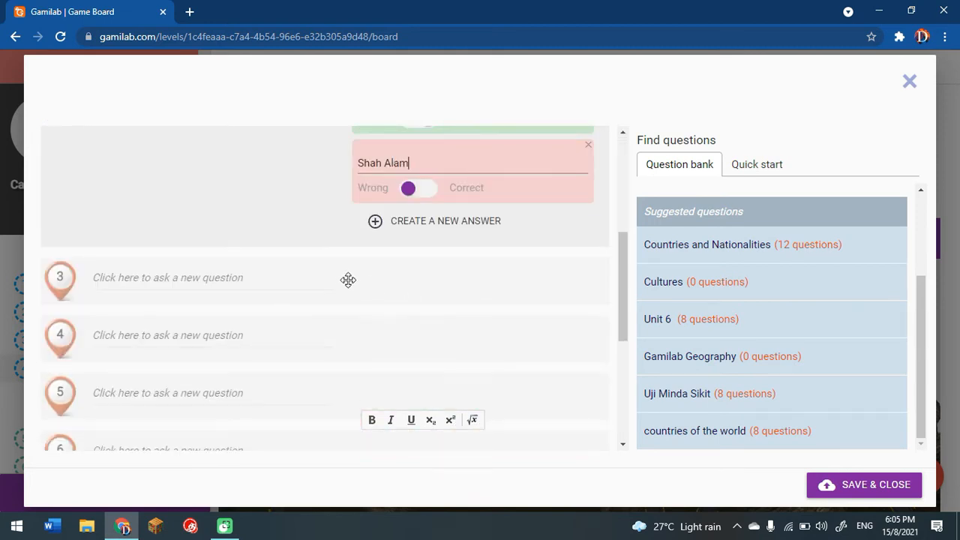
scroll(348, 280, "down", 4)
scroll(345, 280, "up", 3)
scroll(345, 281, "down", 3)
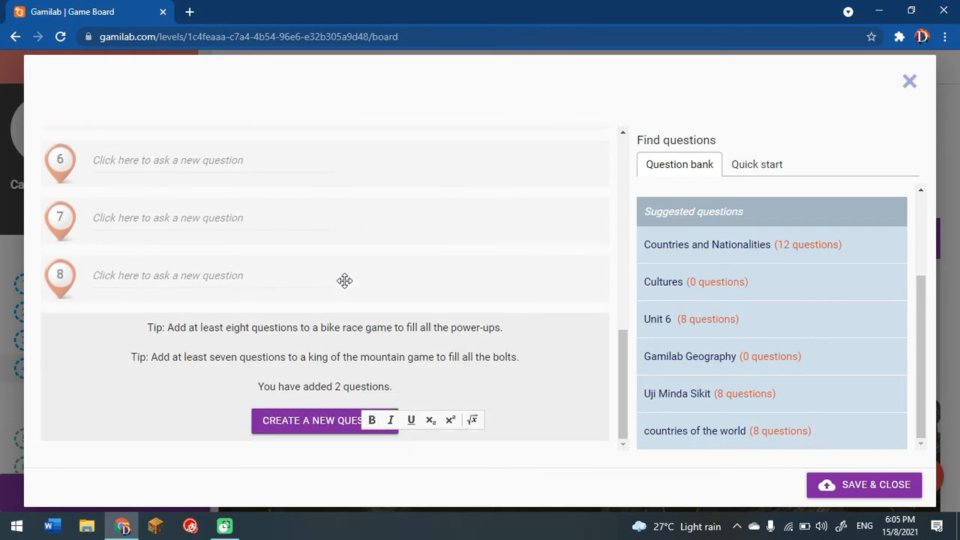
scroll(345, 281, "up", 4)
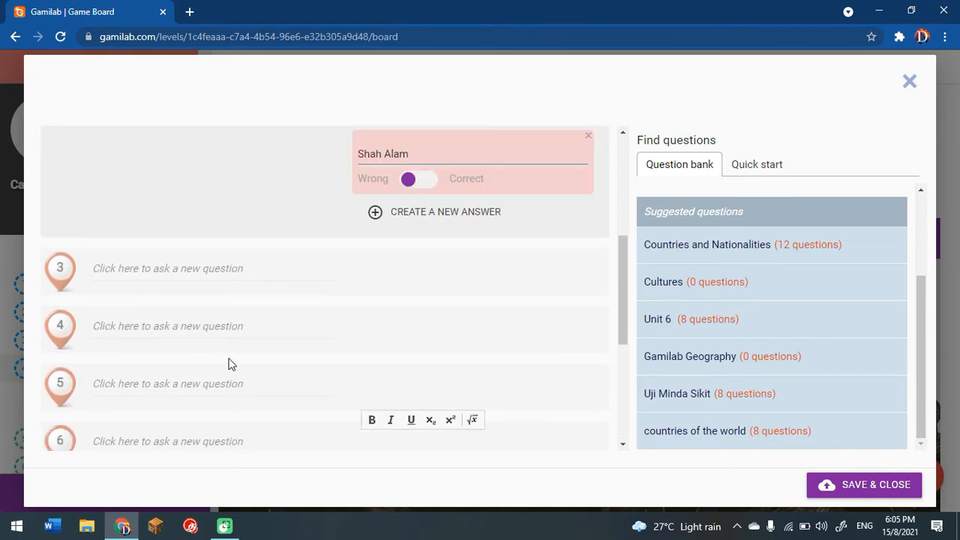
scroll(229, 363, "up", 4)
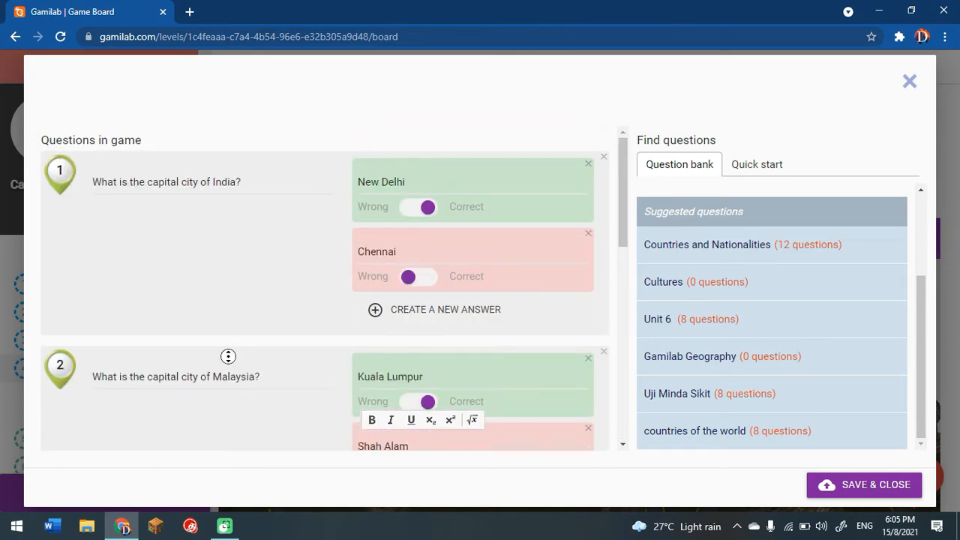
left_click(228, 356)
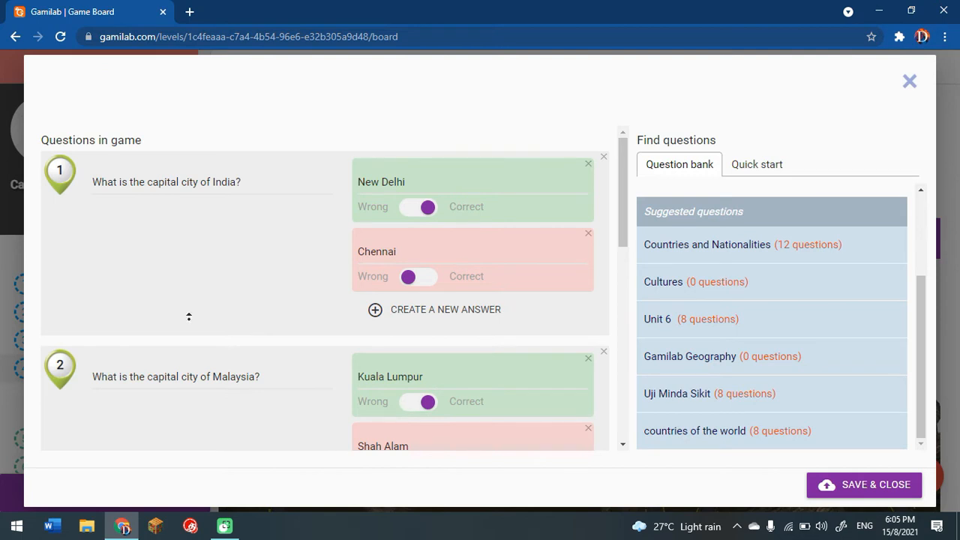
Step: Enter "What is the capital city of United States?" as question 3
scroll(189, 319, "down", 2)
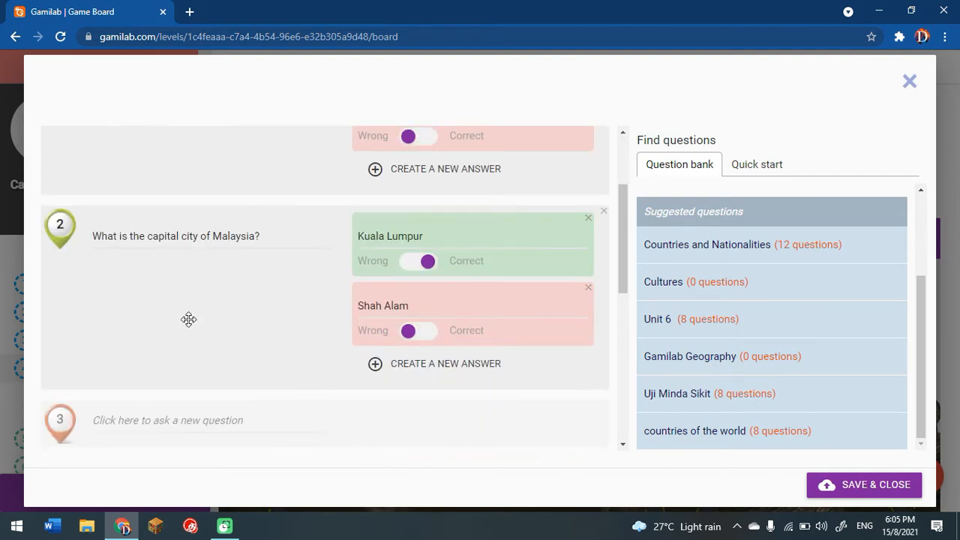
scroll(201, 317, "down", 1)
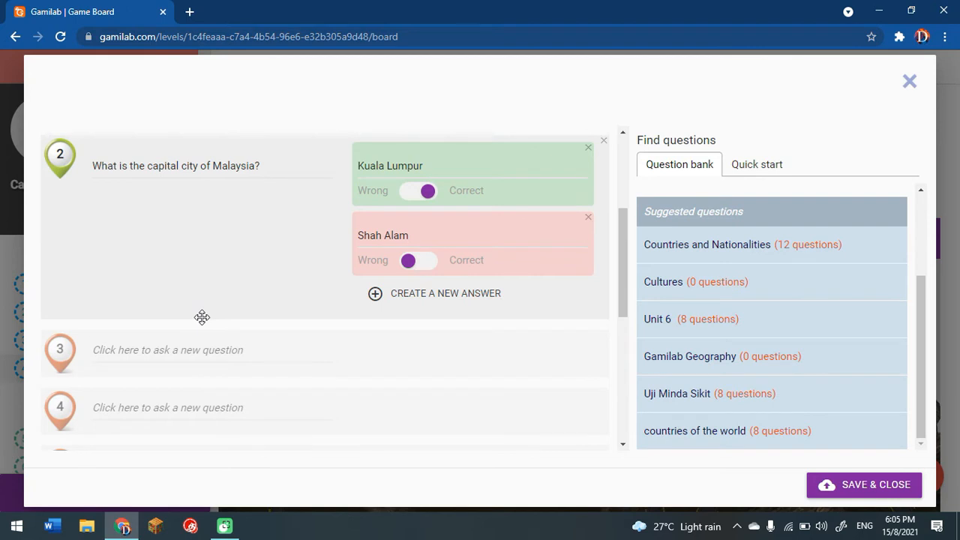
scroll(202, 318, "down", 1)
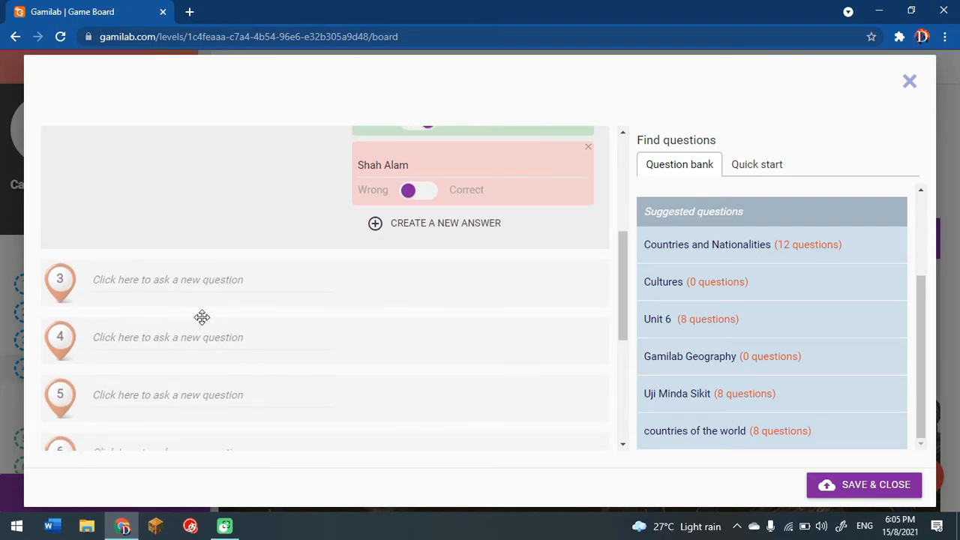
left_click(231, 283)
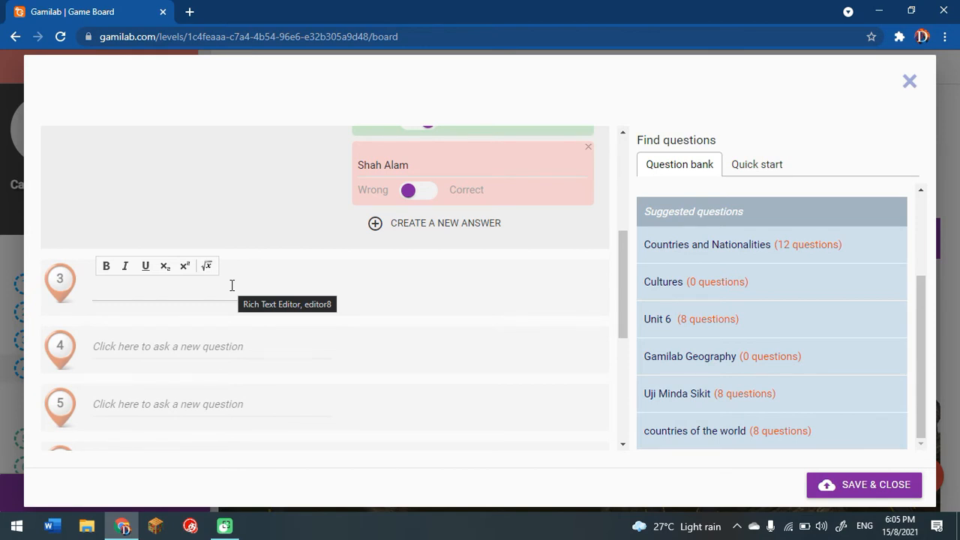
left_click(232, 285)
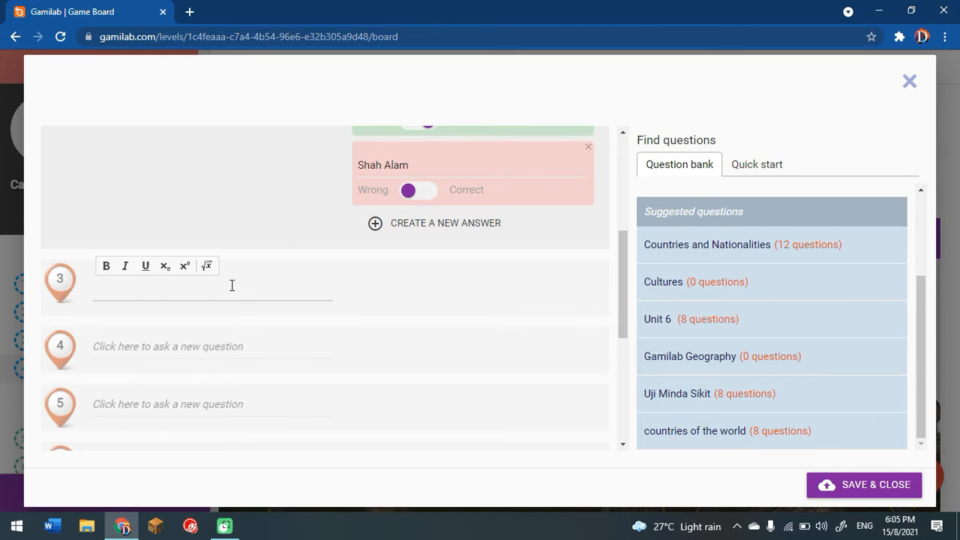
type("What is the capital city of ")
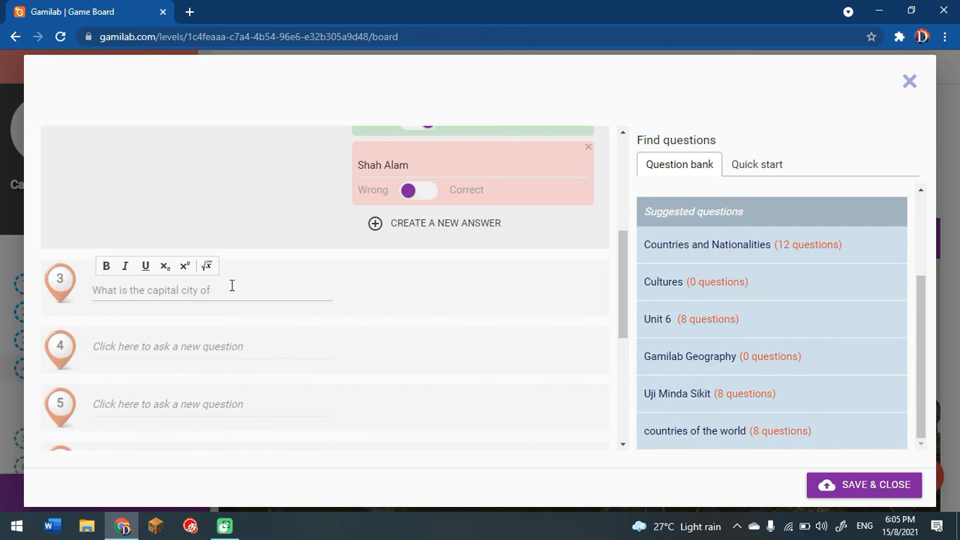
type("United States?")
left_click(379, 271)
Step: Give question 3 the correct answer "Washington DC" and add "New York" as a wrong answer
left_click(418, 295)
type("Was")
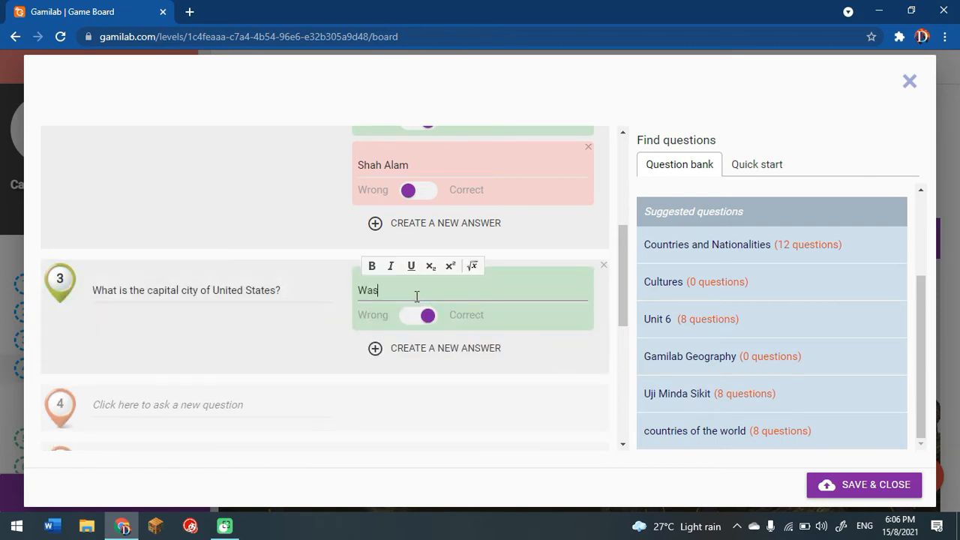
type("hington DC")
left_click(430, 349)
left_click(429, 356)
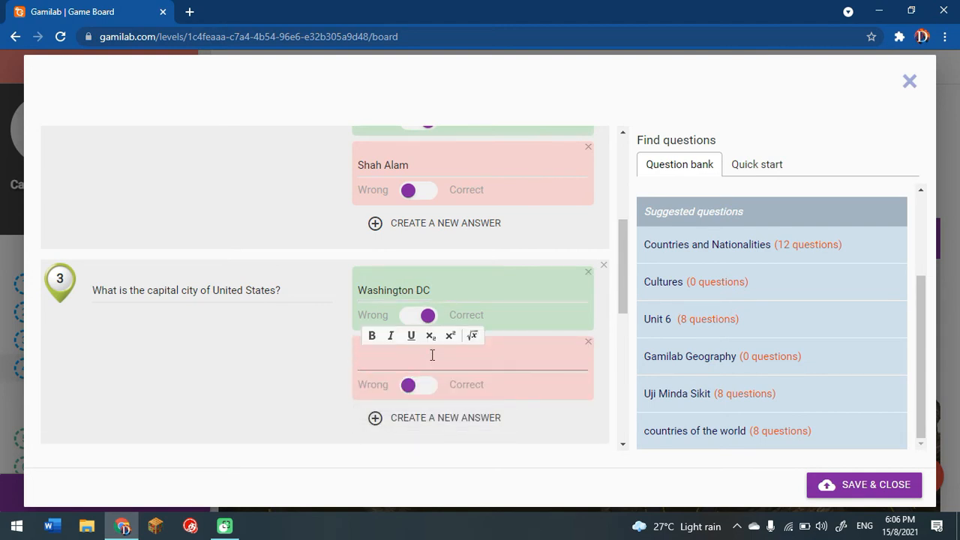
type("New York")
Step: Enter "What is the capital city of Thailand?" as question 4
scroll(432, 356, "down", 3)
left_click(284, 265)
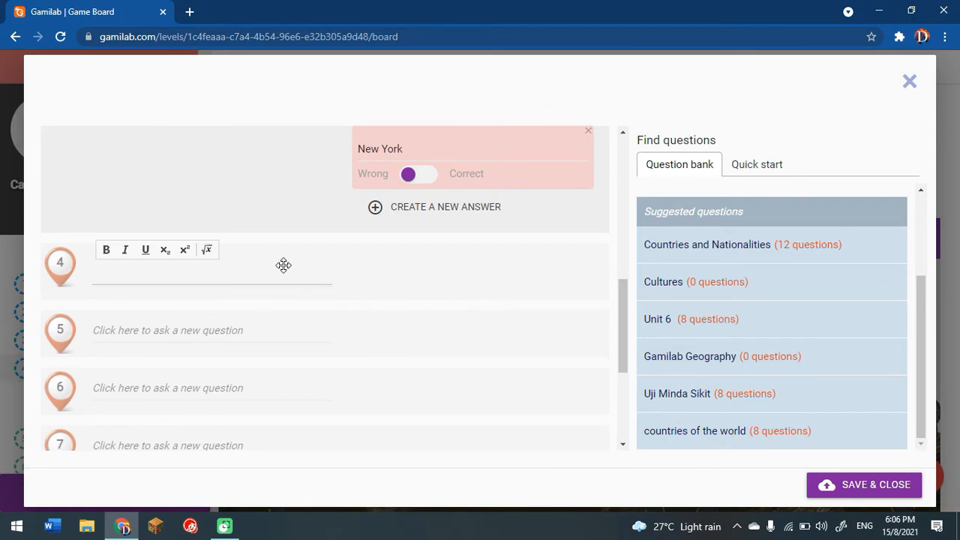
type("WH")
key("BackSpace")
type("har iis the capital city of ")
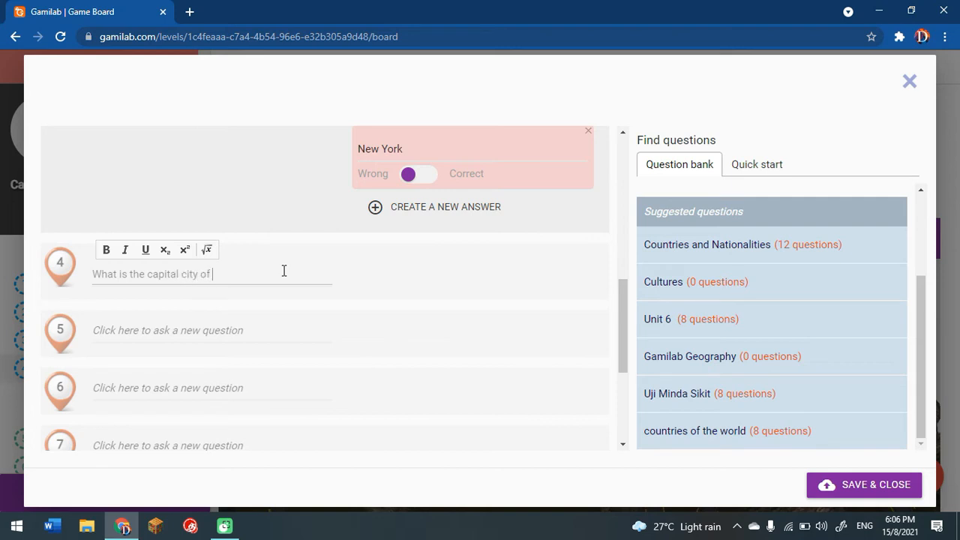
type("Thailnand?")
Step: Give question 4 the correct answer "Bangkok" and add "Chiang Rai" as a wrong answer
left_click(411, 278)
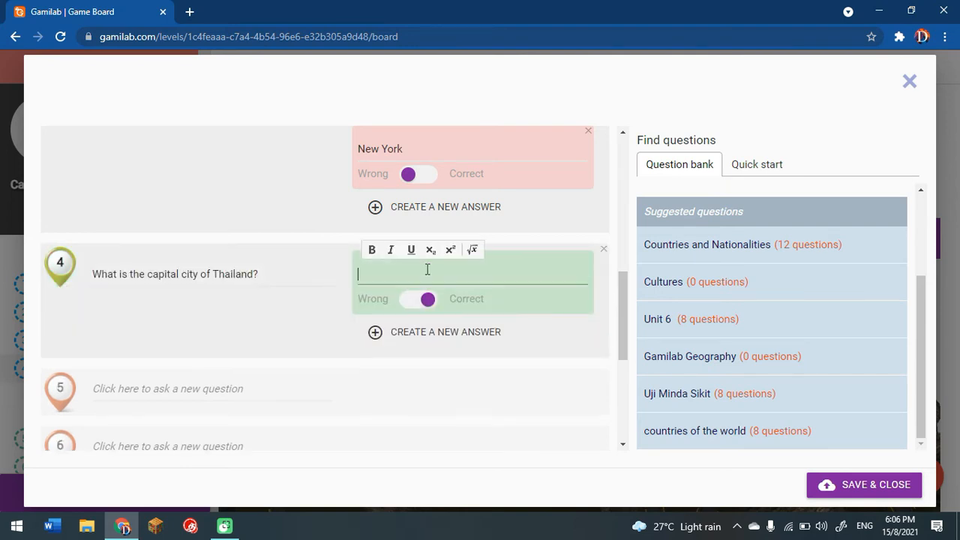
type("Bank")
type("gkok")
left_click(388, 331)
left_click(389, 327)
type("Ch")
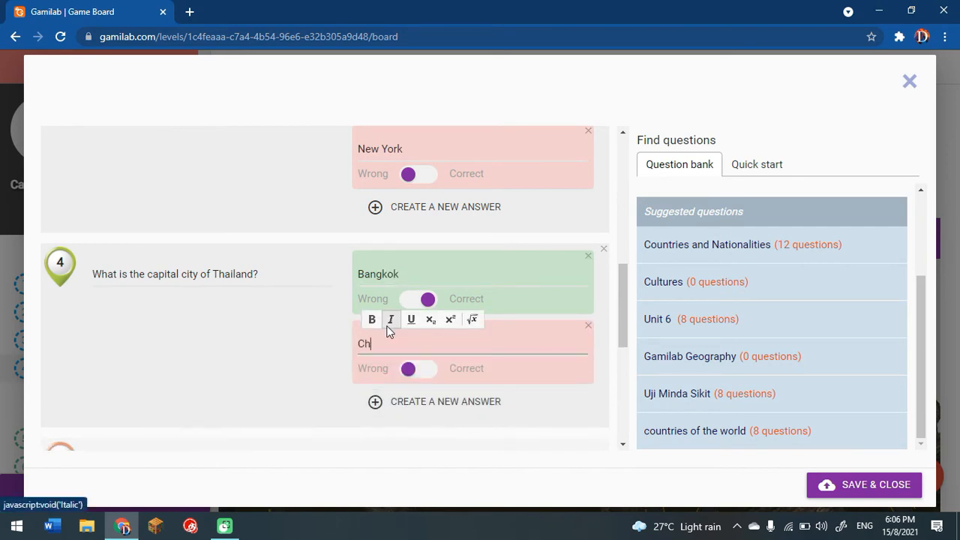
type("iang Rai")
Step: Enter "What is the capital city of Indonesia?" as question 5
scroll(361, 327, "down", 3)
left_click(216, 248)
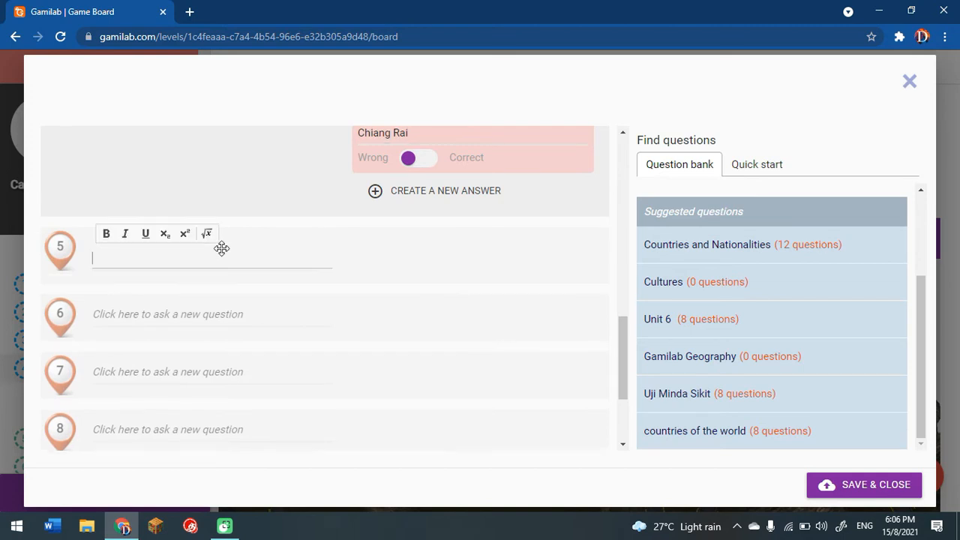
type("What is the capita")
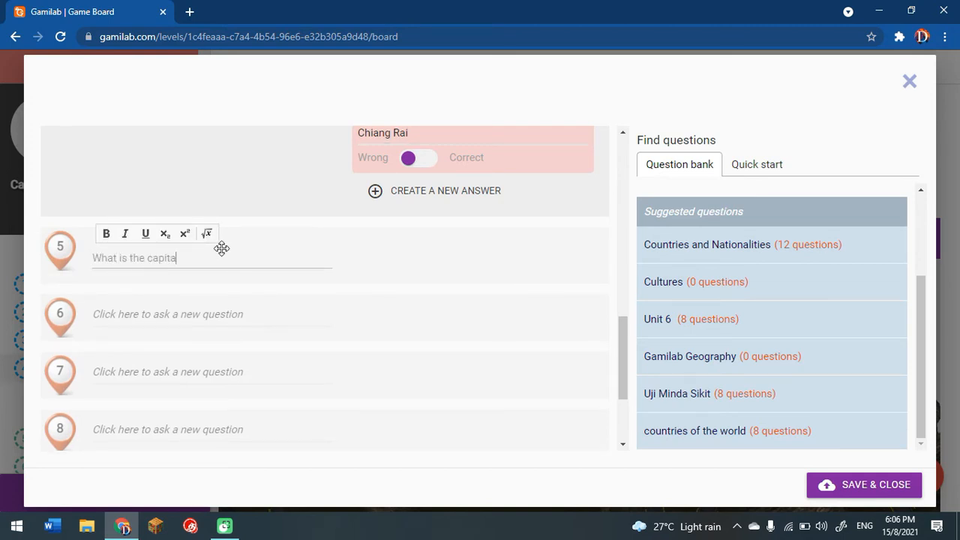
type("l city of Indonesia")
key("Return")
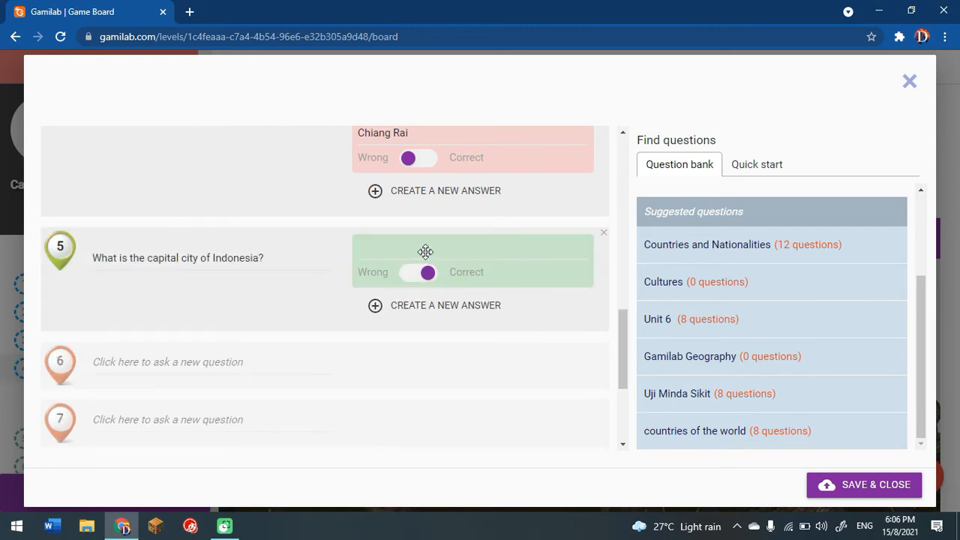
Step: Give question 5 the correct answer "Jakarta" and add "Kalimantan" as a wrong answer
type("Jal")
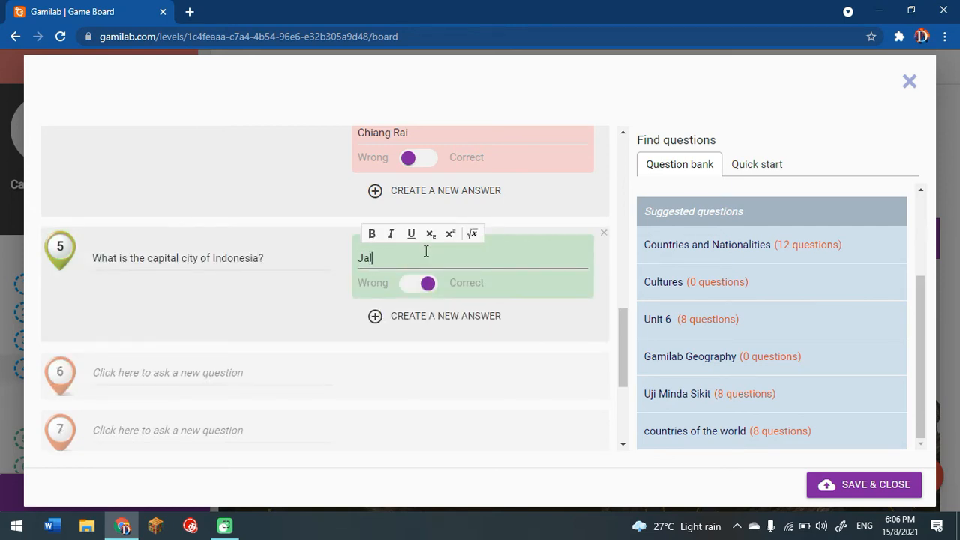
type("karta")
left_click(375, 316)
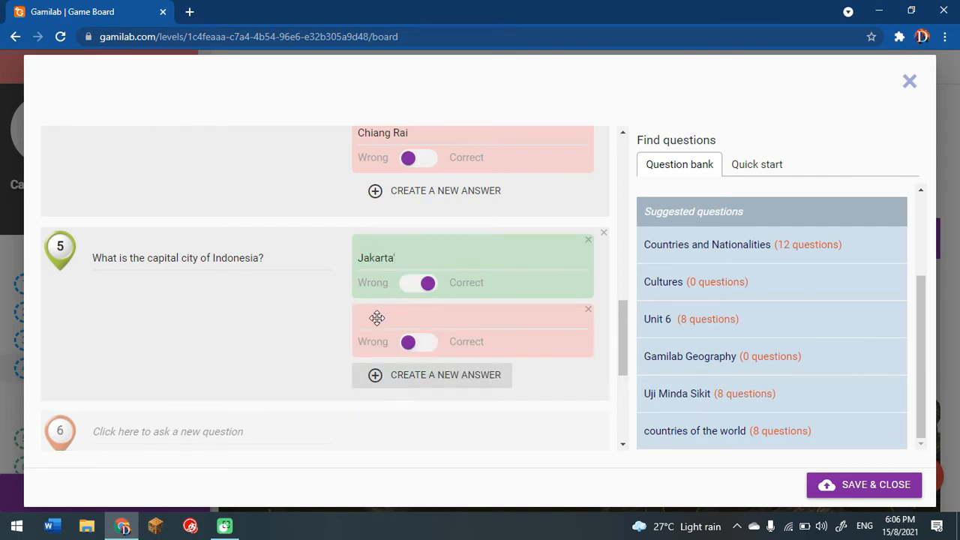
left_click(418, 256)
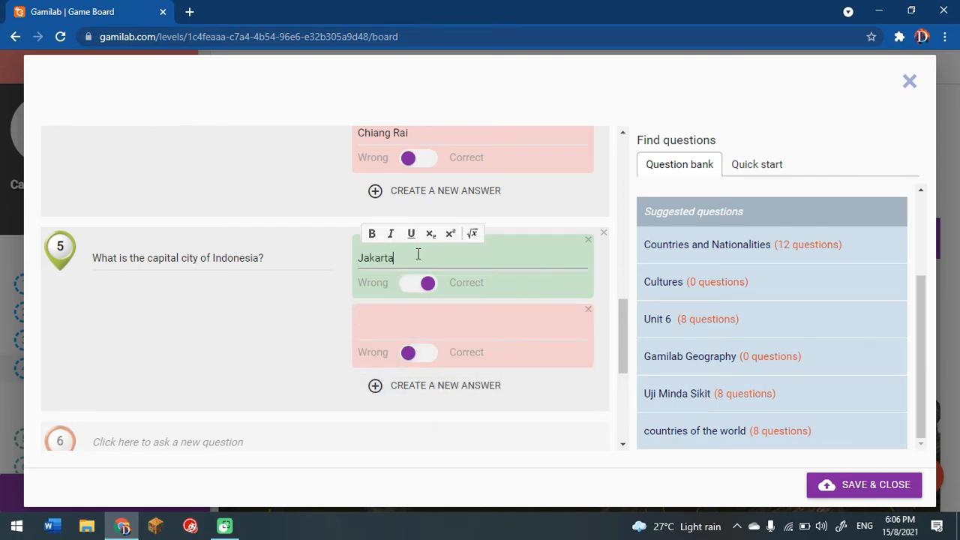
left_click(400, 326)
type("Kal")
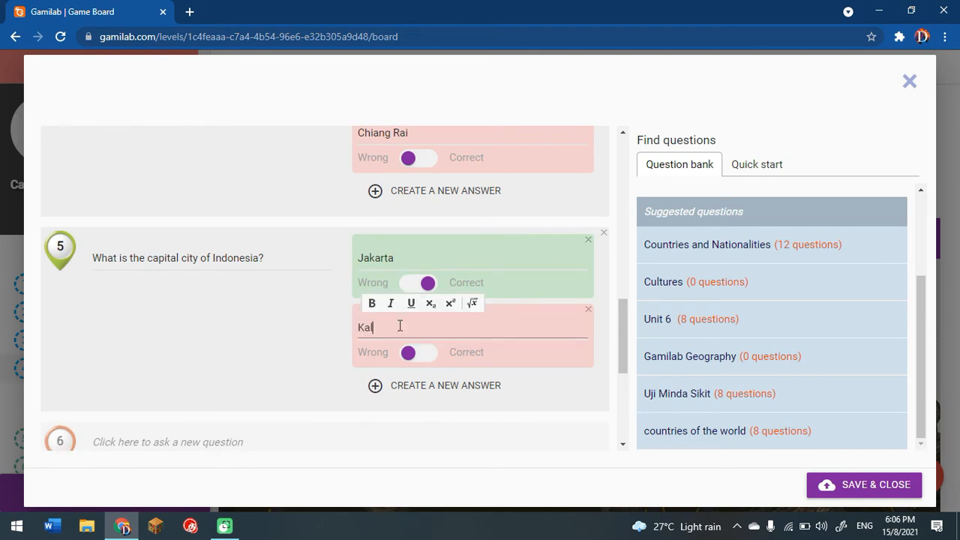
type("imantan")
Step: Save the game's questions and close the question editor
scroll(405, 285, "down", 3)
scroll(338, 251, "up", 3)
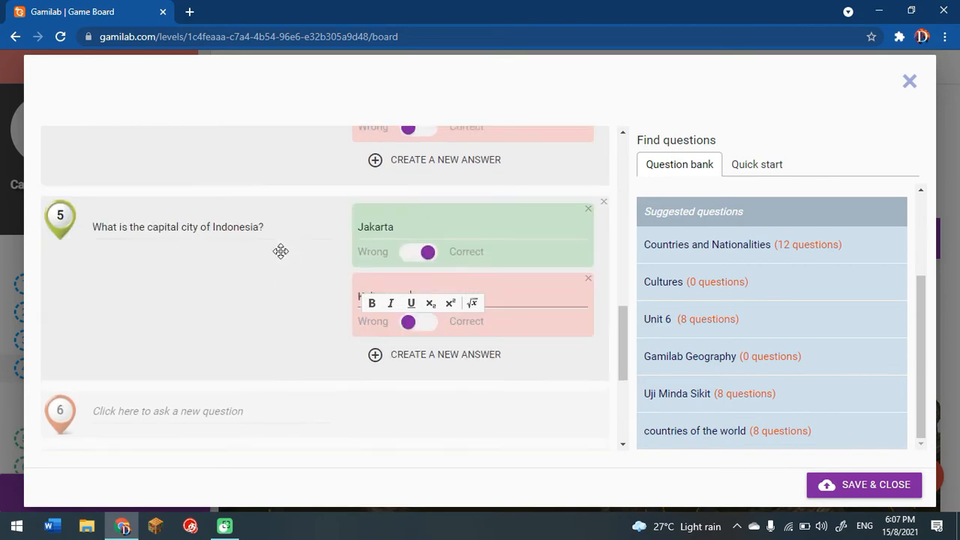
left_click(838, 484)
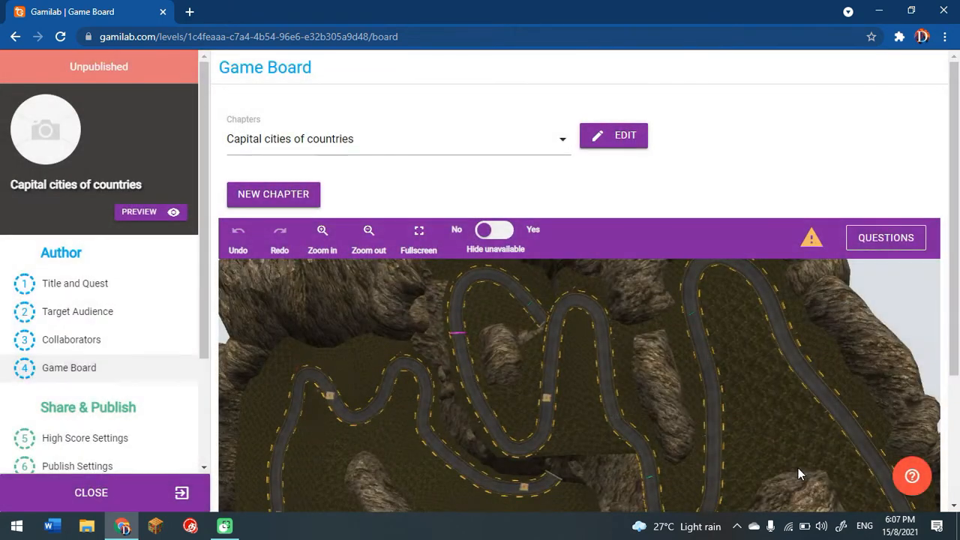
Step: Publish the game from its publish settings, keeping the copying, login and marketplace options as they are
scroll(53, 310, "down", 2)
scroll(53, 310, "down", 1)
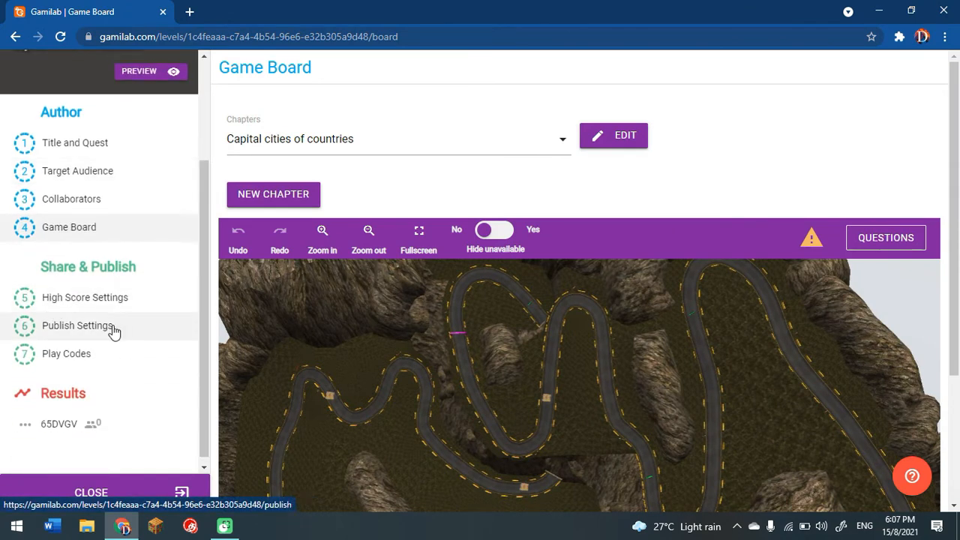
left_click(118, 330)
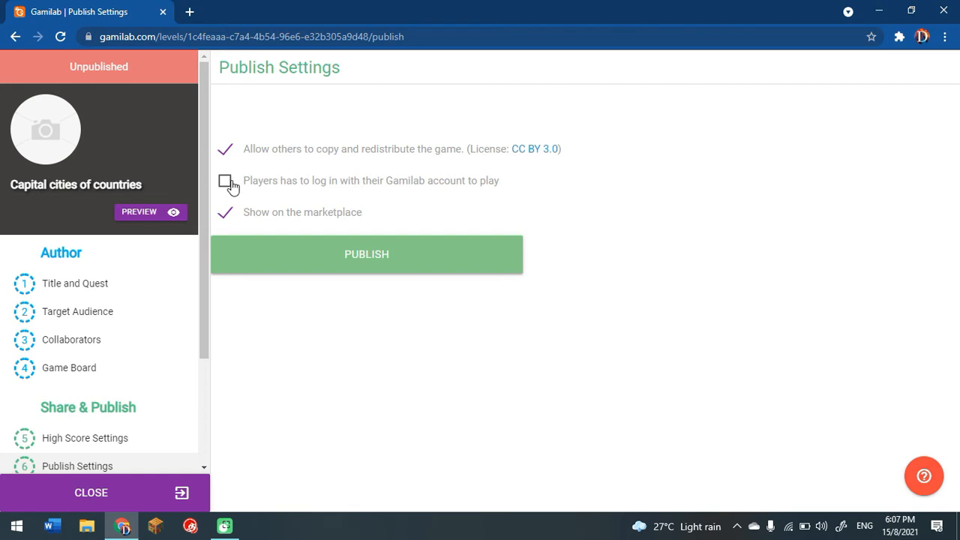
left_click(252, 251)
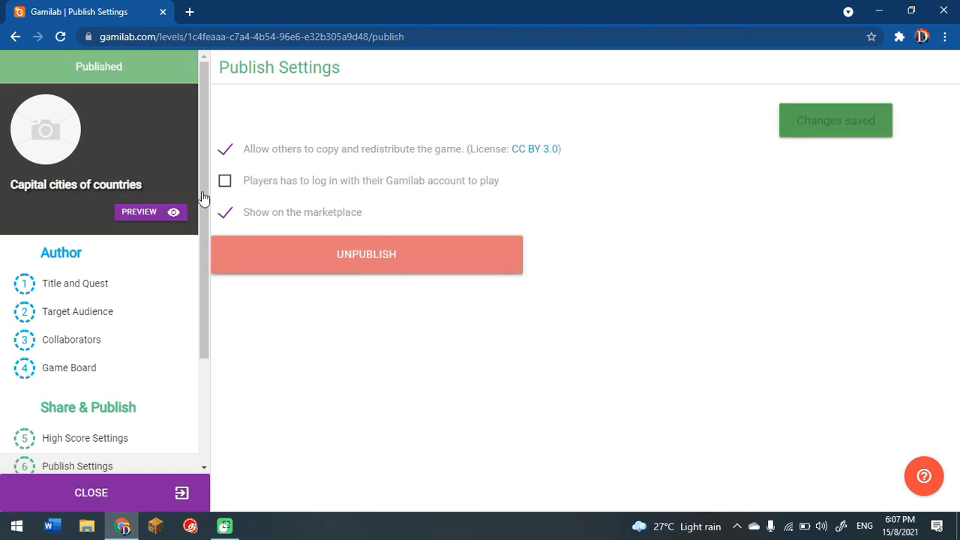
Step: Unpublish the game and publish it again
left_click(347, 262)
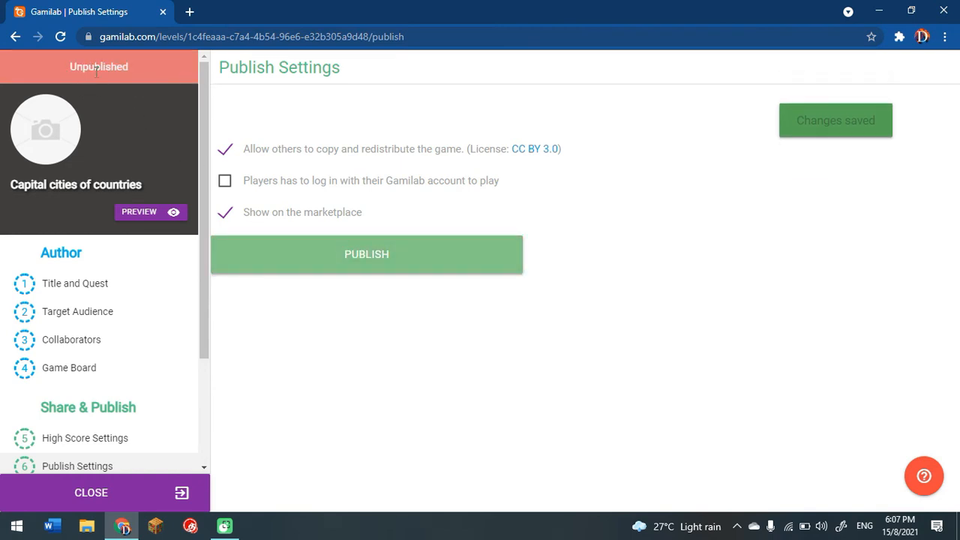
left_click(52, 137)
left_click(463, 11)
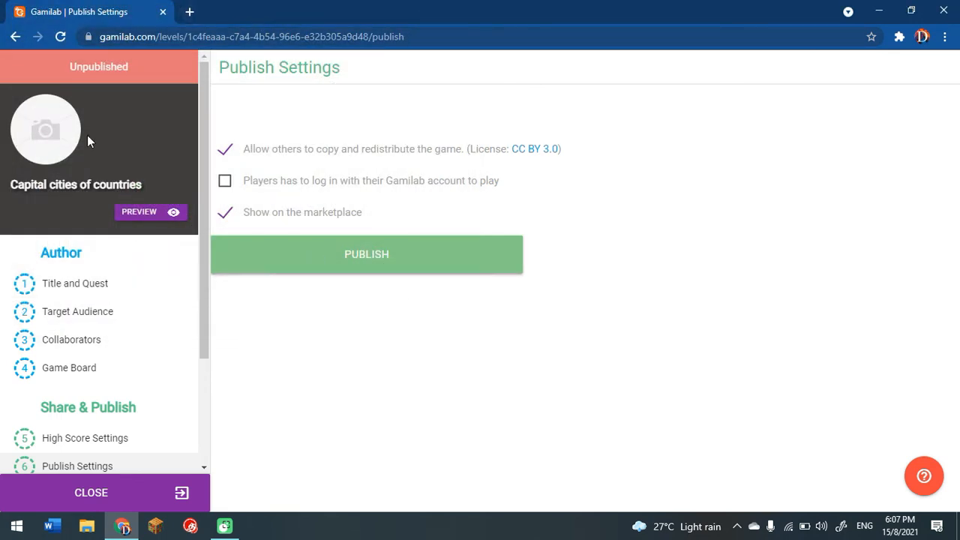
left_click(417, 271)
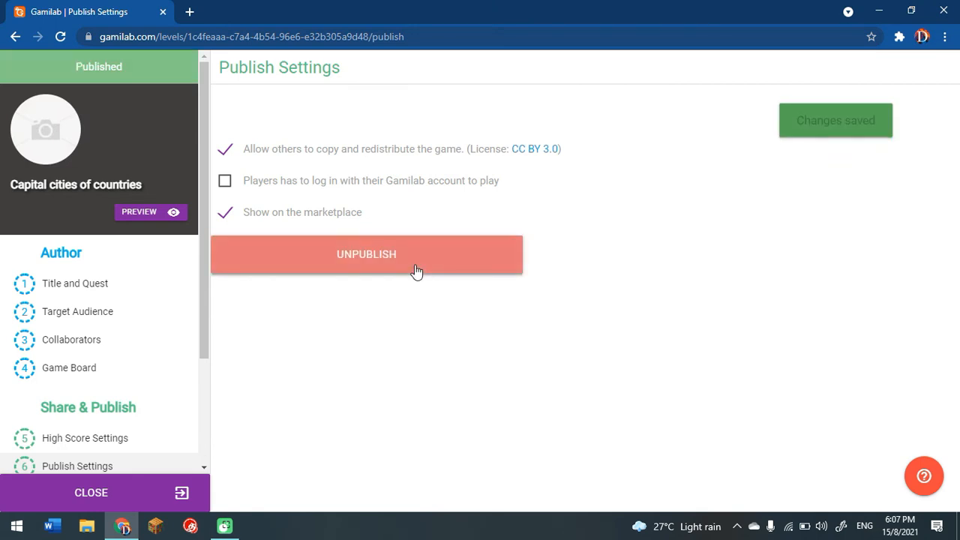
Step: Copy the game's play link from its results page and open it in a new browser tab
scroll(137, 397, "down", 2)
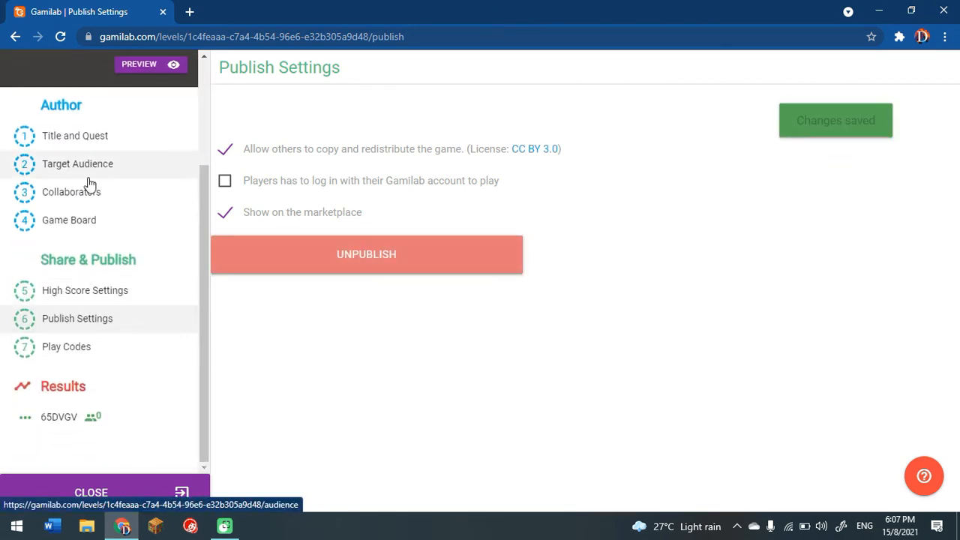
left_click(120, 423)
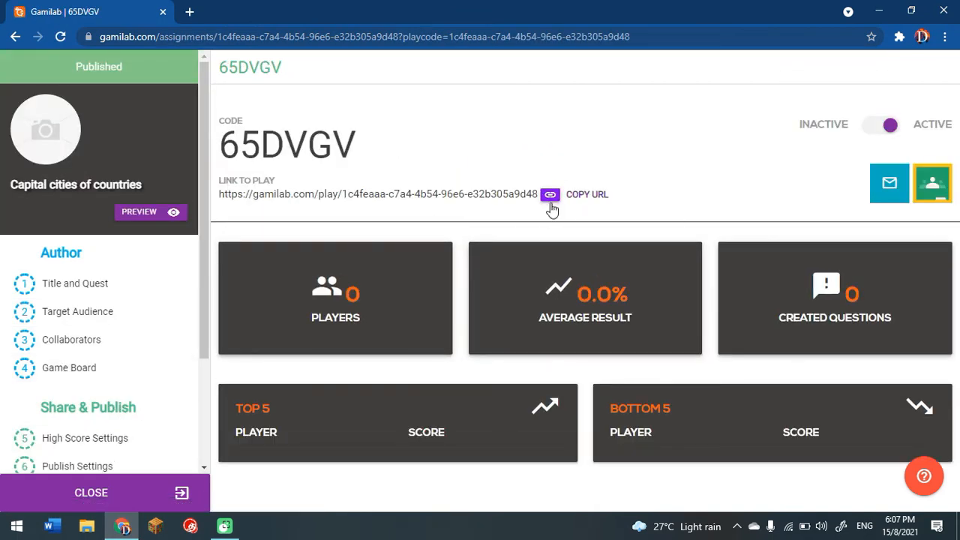
left_click(551, 201)
left_click(185, 9)
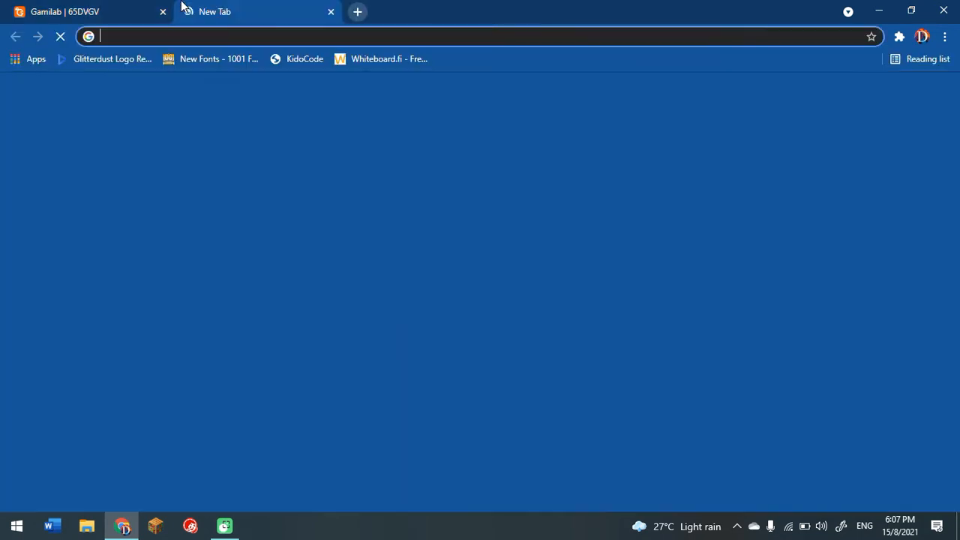
key("ctrl+v")
key("Return")
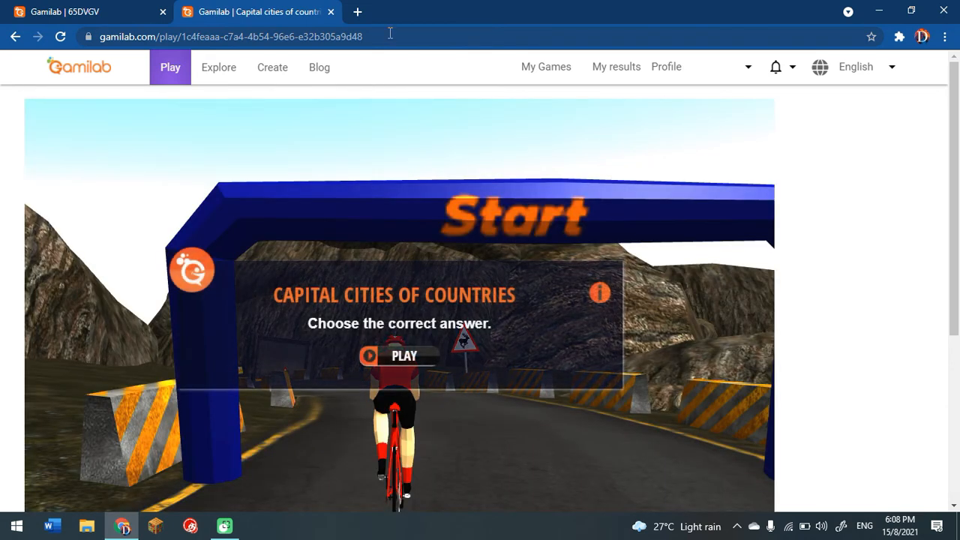
Step: Start playing the published "Capital cities of countries" bike race
left_click_drag(296, 315, 241, 300)
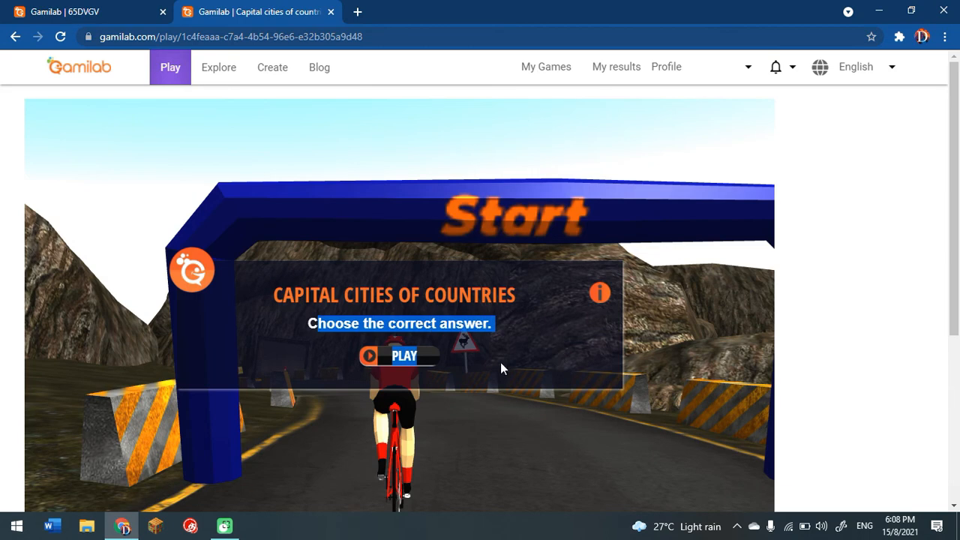
left_click(405, 357)
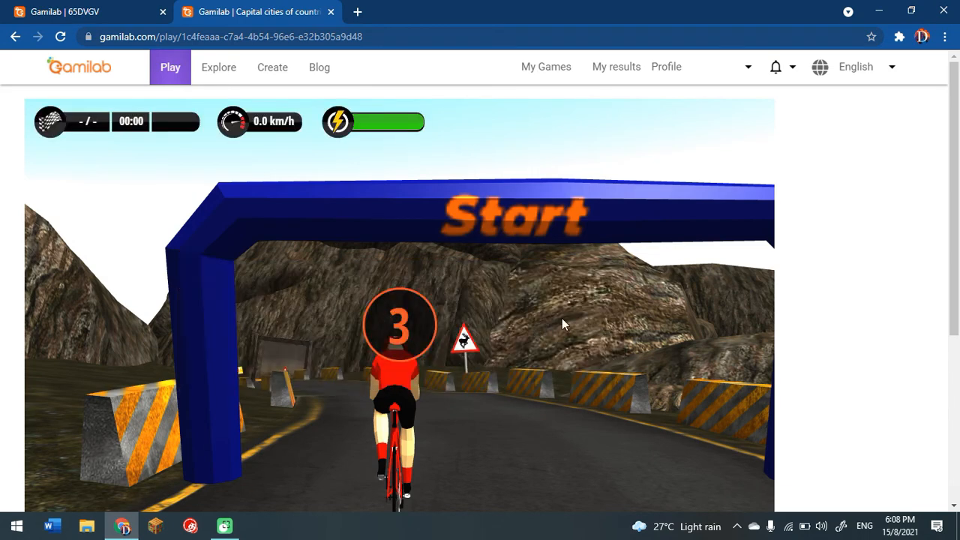
scroll(581, 310, "down", 3)
scroll(581, 309, "up", 2)
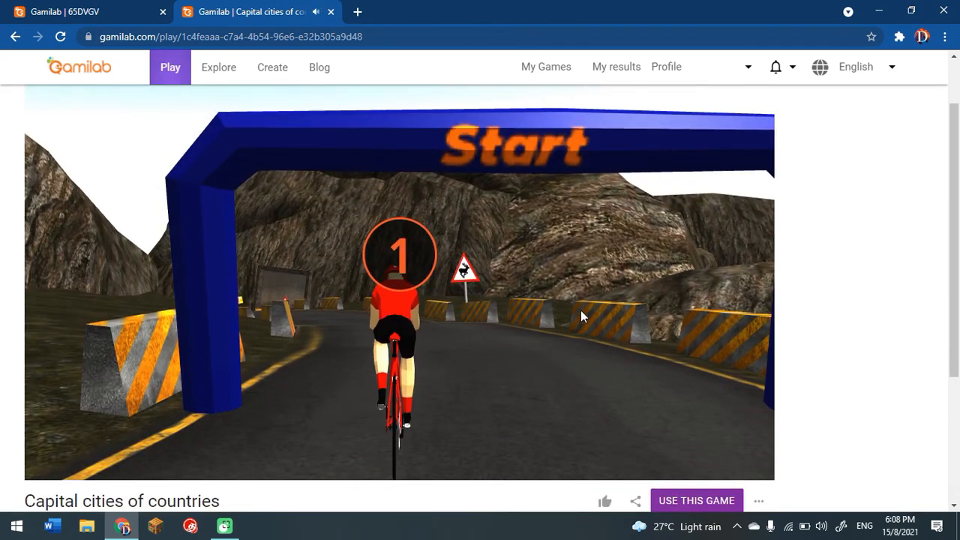
scroll(580, 310, "up", 1)
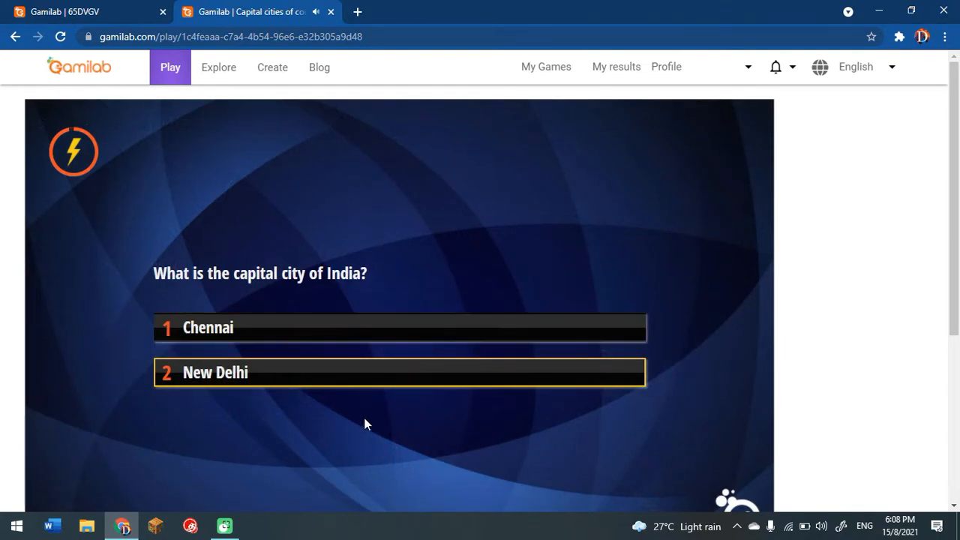
Step: Play through the race, answering New Delhi, Washington DC, Bangkok and Jakarta, and close the game's tab after the high scores
left_click(288, 372)
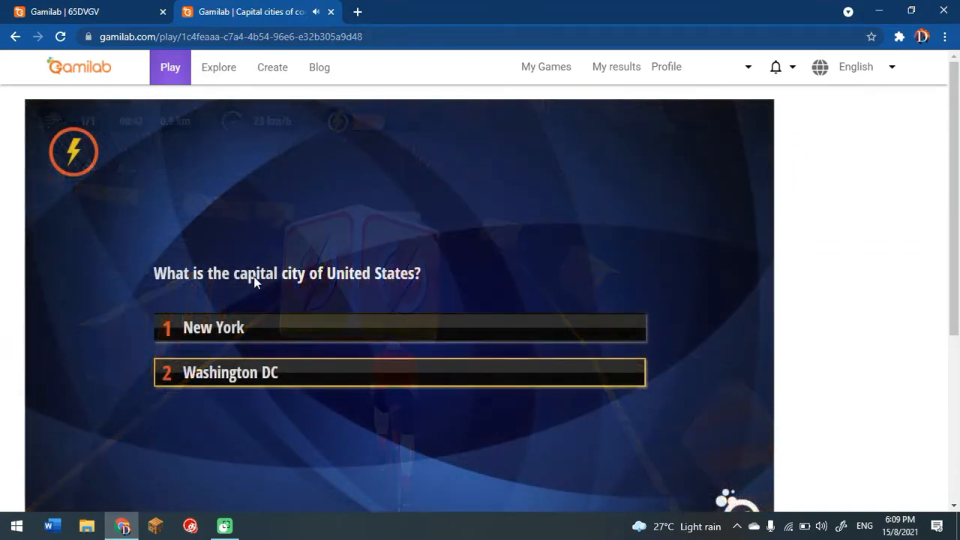
left_click(264, 369)
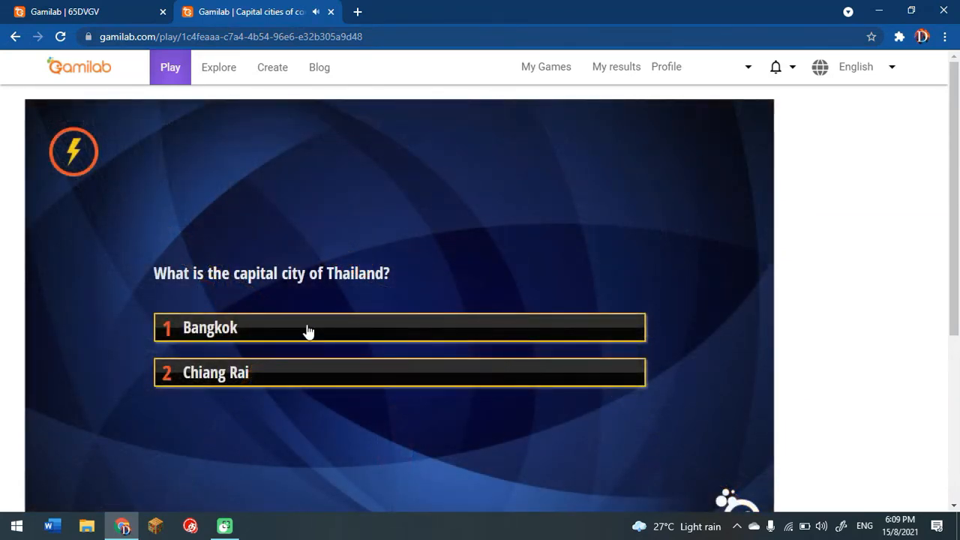
left_click(311, 335)
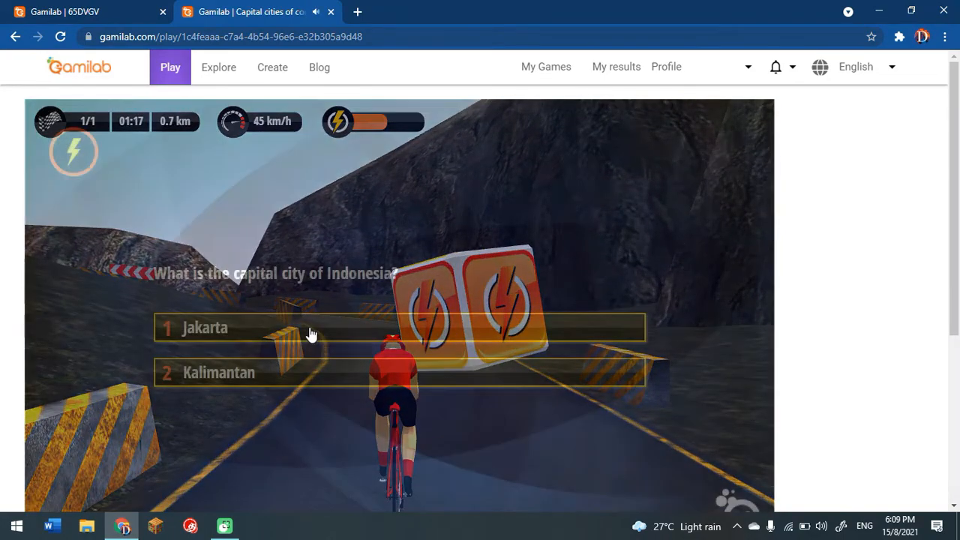
left_click(358, 344)
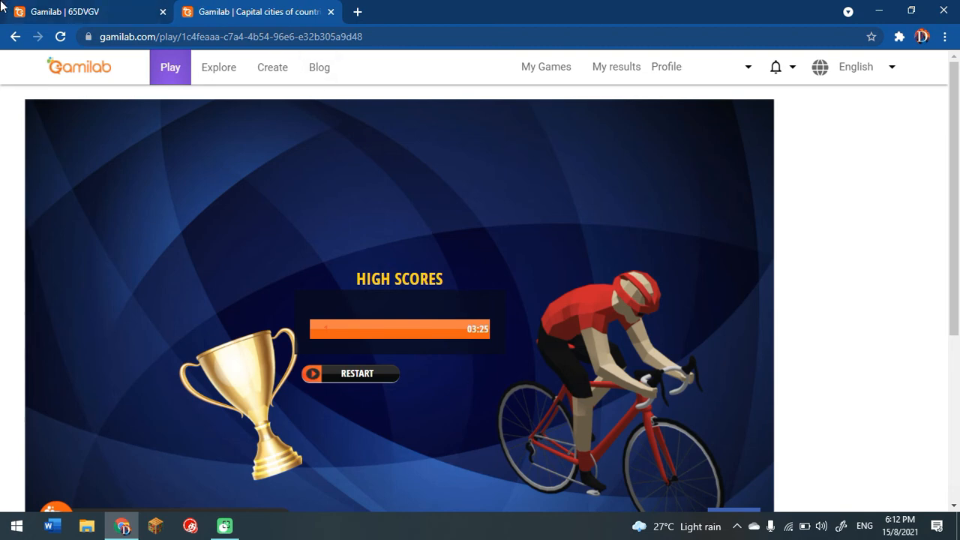
scroll(352, 247, "down", 2)
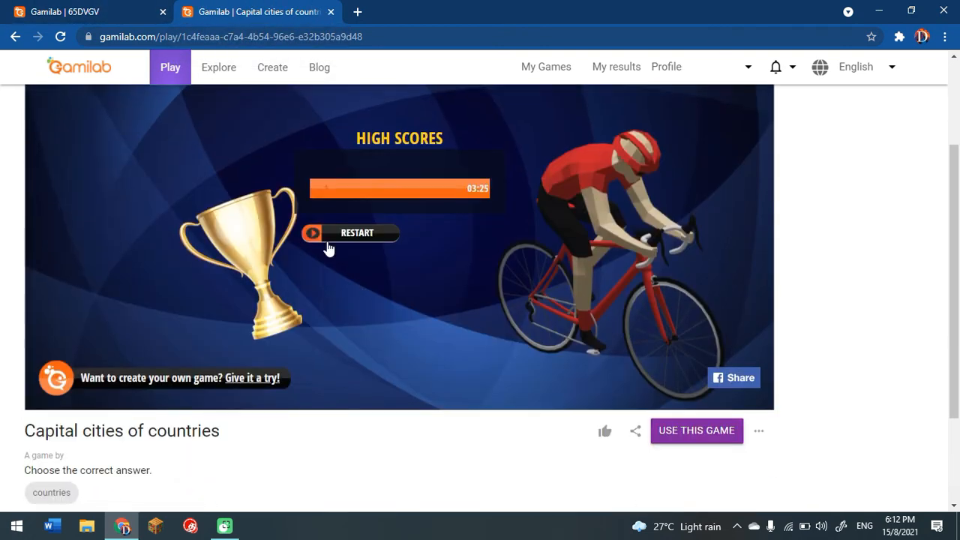
left_click(331, 12)
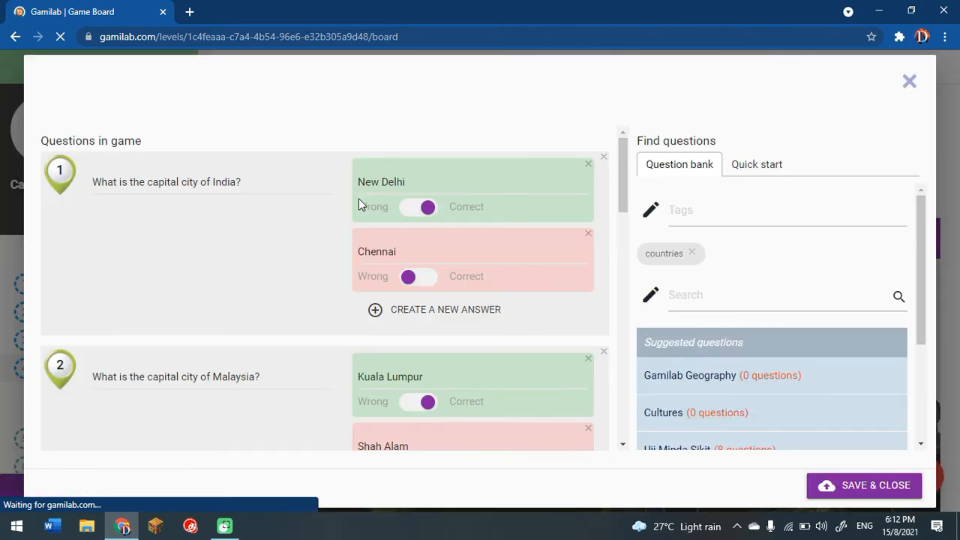
Step: Review the question-count tips below the game board's question list and open the empty question 6 for editing
scroll(387, 223, "down", 8)
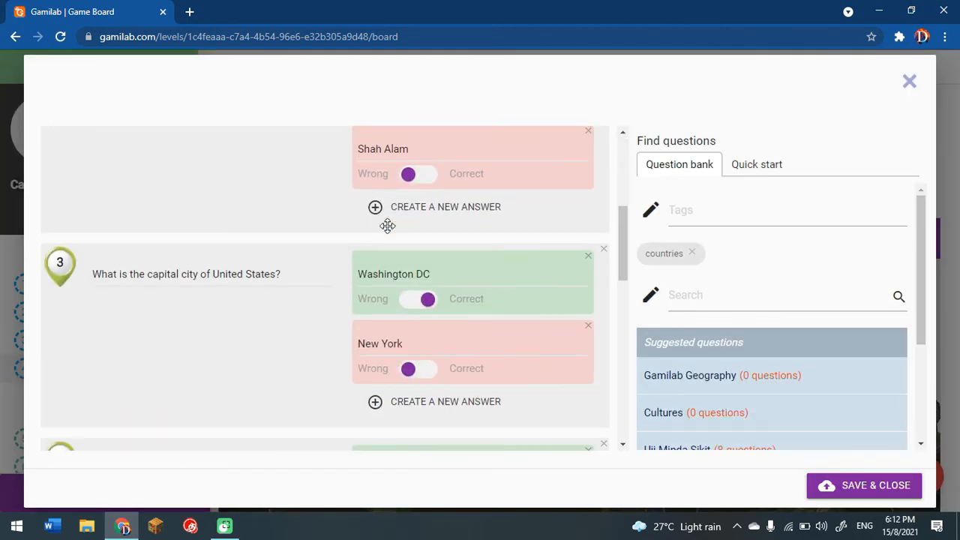
scroll(387, 226, "down", 6)
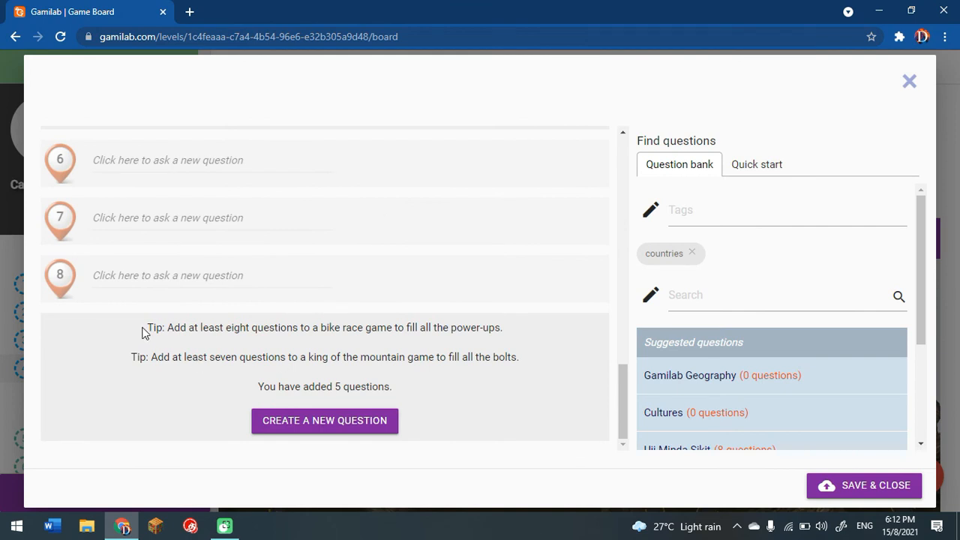
left_click_drag(145, 332, 234, 343)
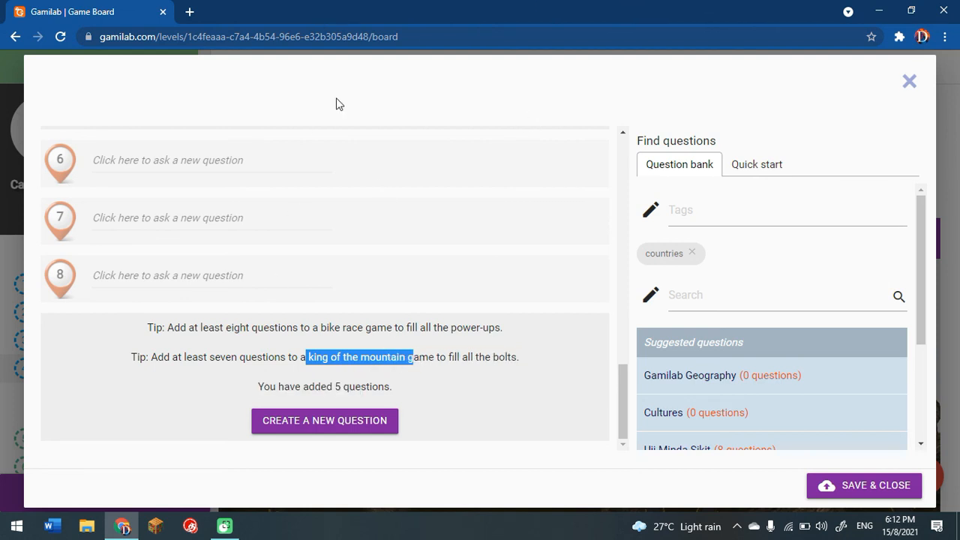
scroll(146, 224, "up", 1)
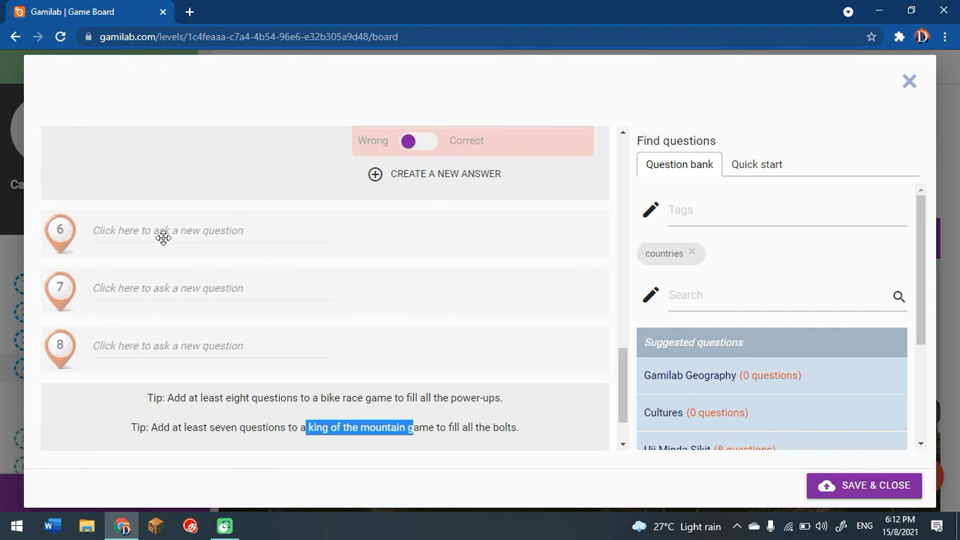
left_click(162, 233)
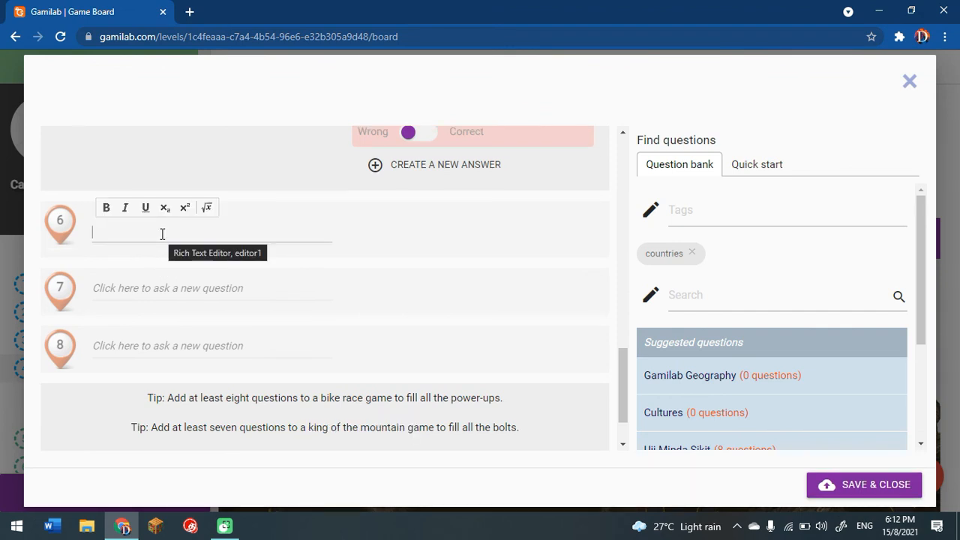